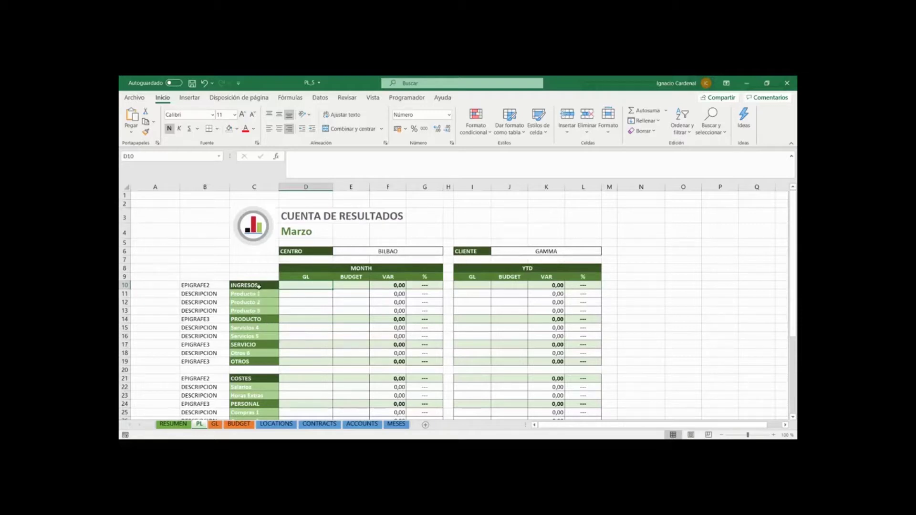
# Review the month GL and BUDGET headers on PL, then switch to the ACCOUNTS sheet.
pyautogui.moveTo(256, 285); pyautogui.dragTo(256, 415)
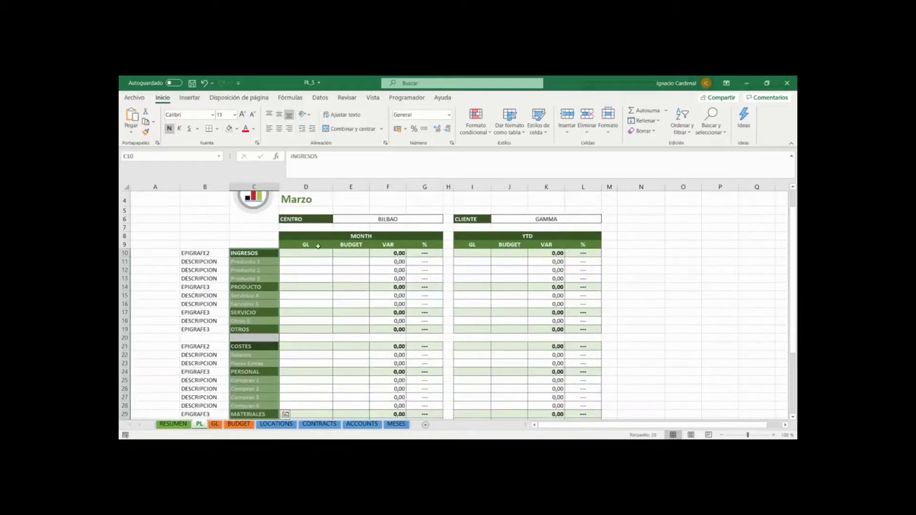
pyautogui.click(317, 245)
pyautogui.click(351, 246)
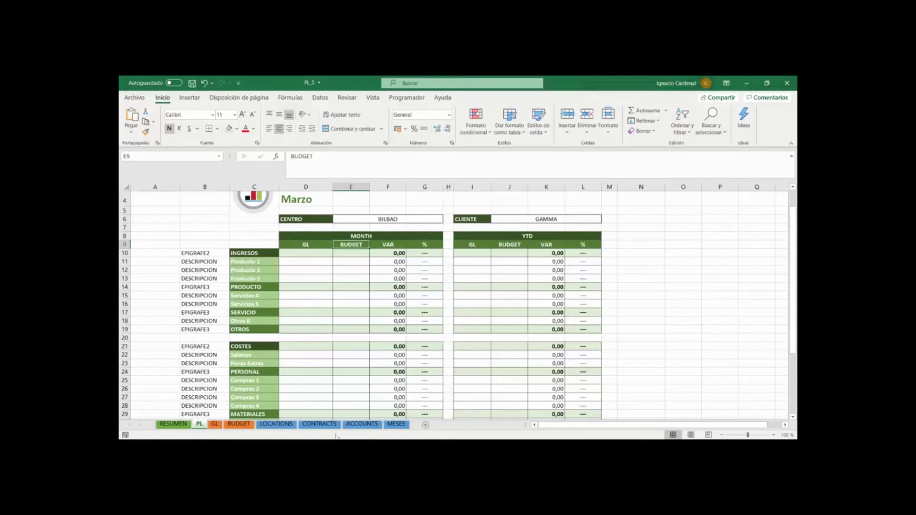
pyautogui.click(361, 424)
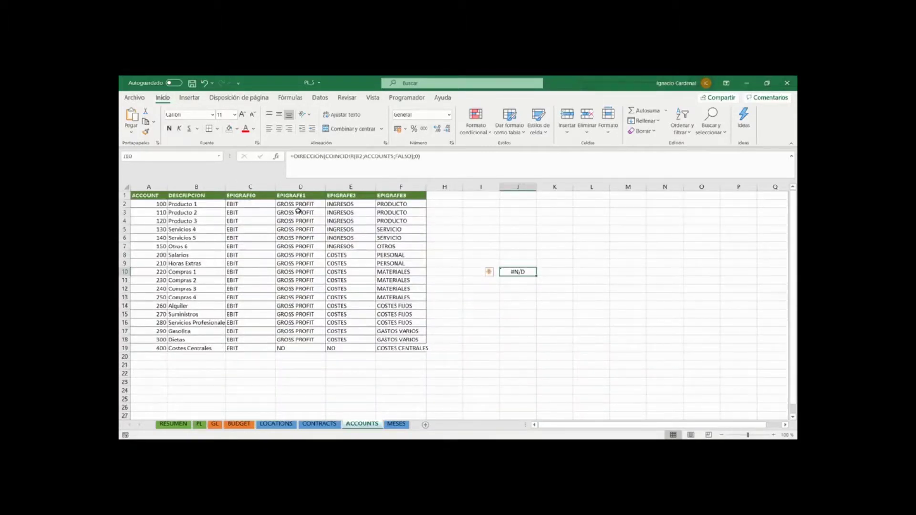
# Inspect the EPIGRAFE0–3 columns on the GL and BUDGET data sheets, then return to PL.
pyautogui.click(215, 424)
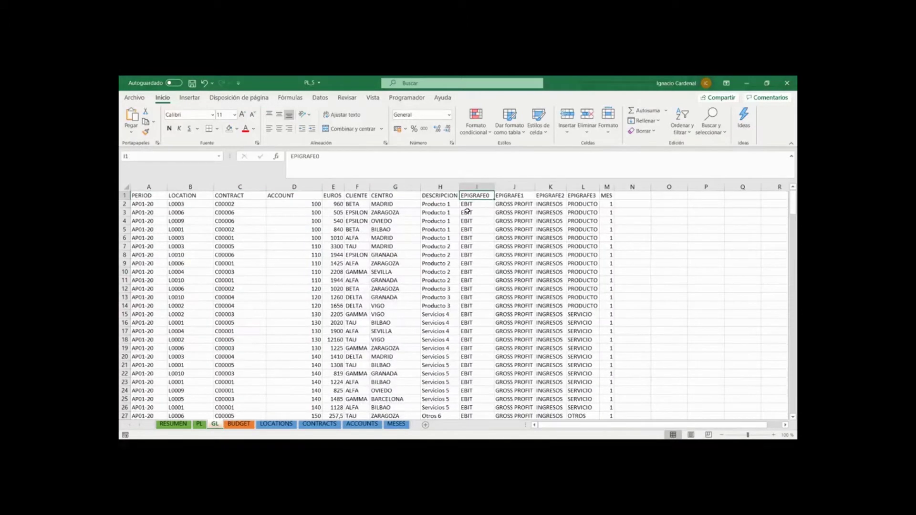
pyautogui.click(241, 425)
pyautogui.click(325, 212)
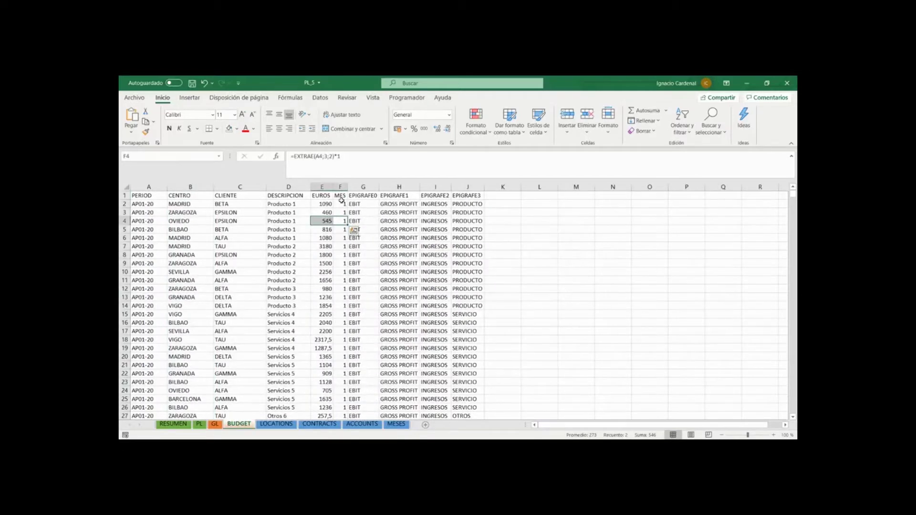
pyautogui.moveTo(353, 196)
pyautogui.mouseDown()
pyautogui.moveTo(354, 230)
pyautogui.moveTo(448, 306)
pyautogui.mouseUp()
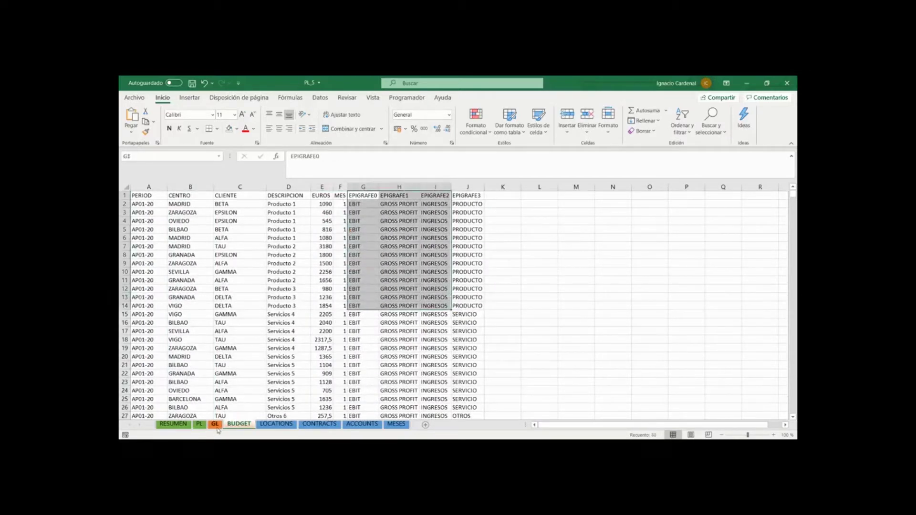
pyautogui.click(200, 424)
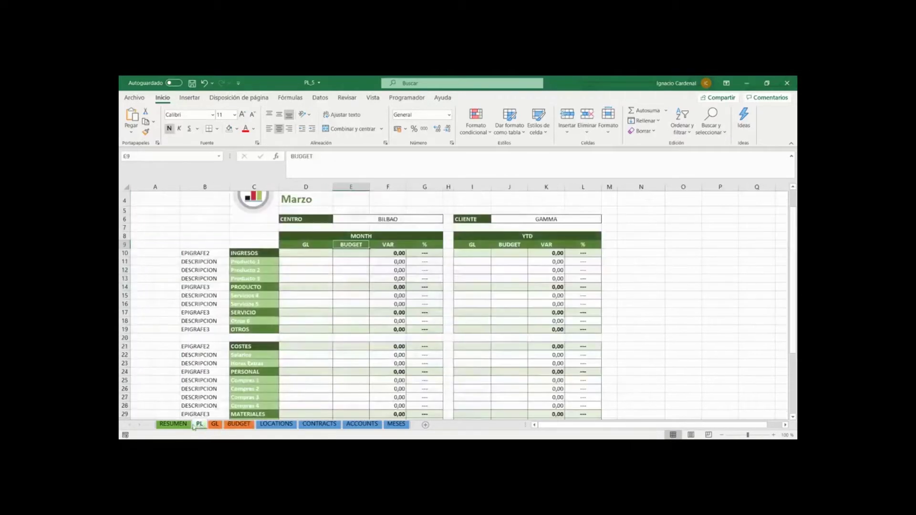
# Enter =SUMAPRODUCTO((GL_MES=MESREFERENCIA)*(GL_EPIGRAFE2=$C10)*(GL_EUROS)) in D10, giving 38.877,00.
pyautogui.click(312, 253)
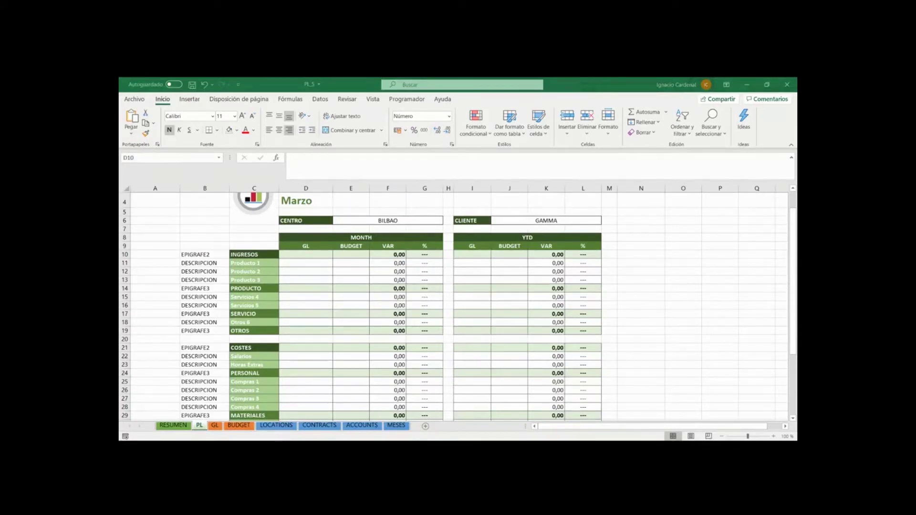
pyautogui.click(353, 167)
pyautogui.write('=SUMAPRODUCTO((GL_MES=MESREFERENCIA)*(GL_EPIGRAFE2=$C10)*(GL_EUROS))')
pyautogui.press('Return')
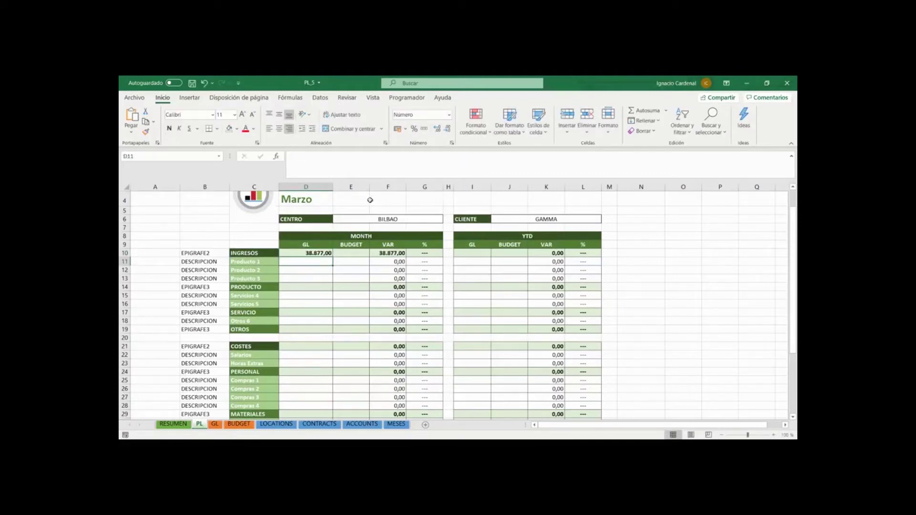
# Review D10's formula without changing it and copy it.
pyautogui.click(323, 253)
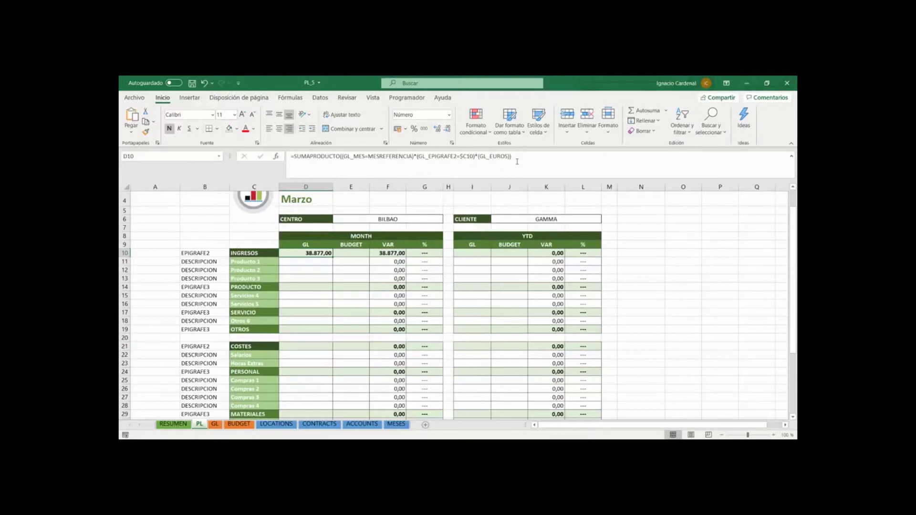
pyautogui.click(471, 155)
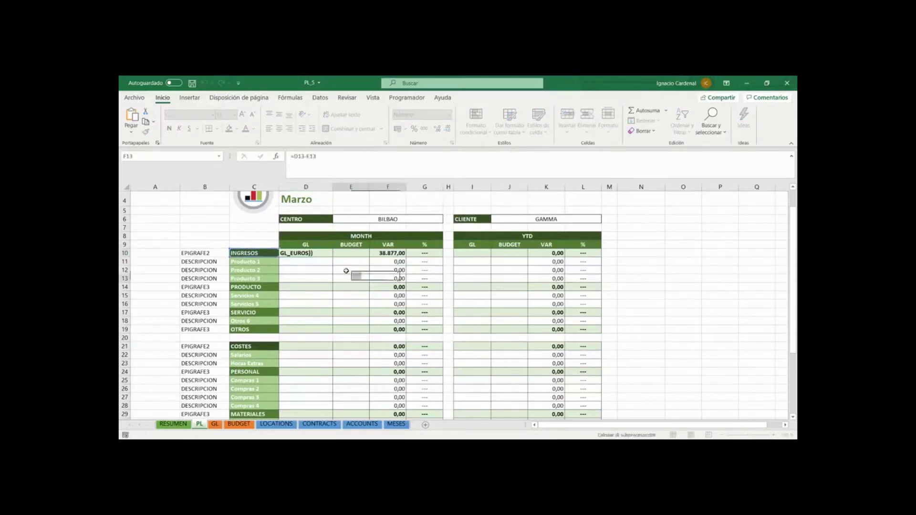
pyautogui.press('Escape')
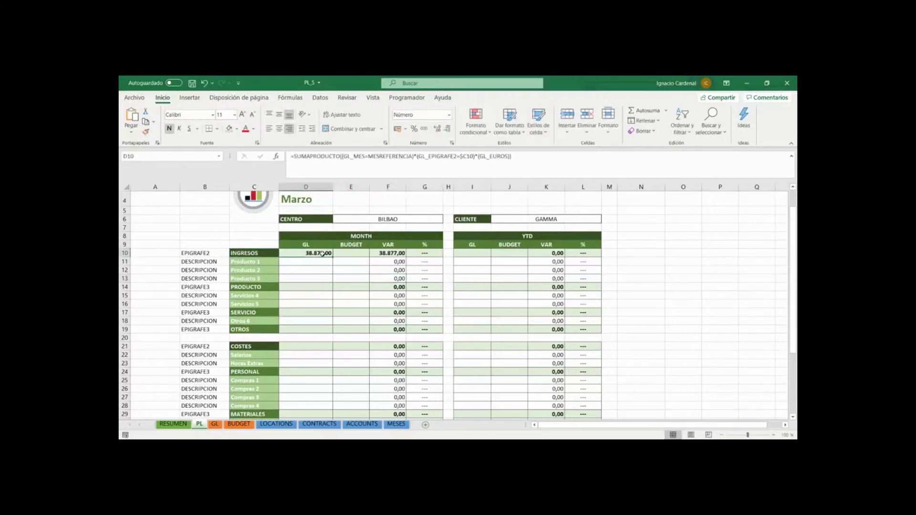
pyautogui.hotkey('ctrl', 'c')
# Paste the D10 formula into the product rows D11:D13.
pyautogui.moveTo(310, 261); pyautogui.dragTo(313, 279)
pyautogui.rightClick(319, 279)
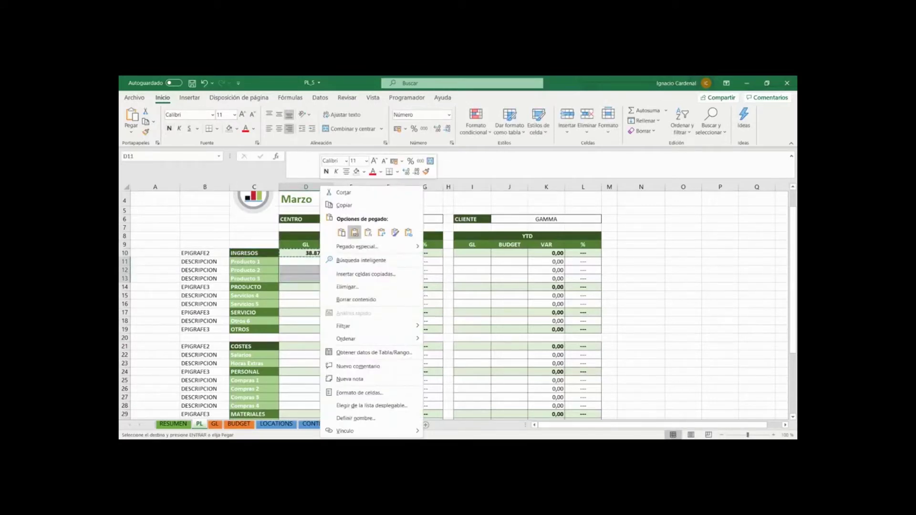
pyautogui.click(354, 233)
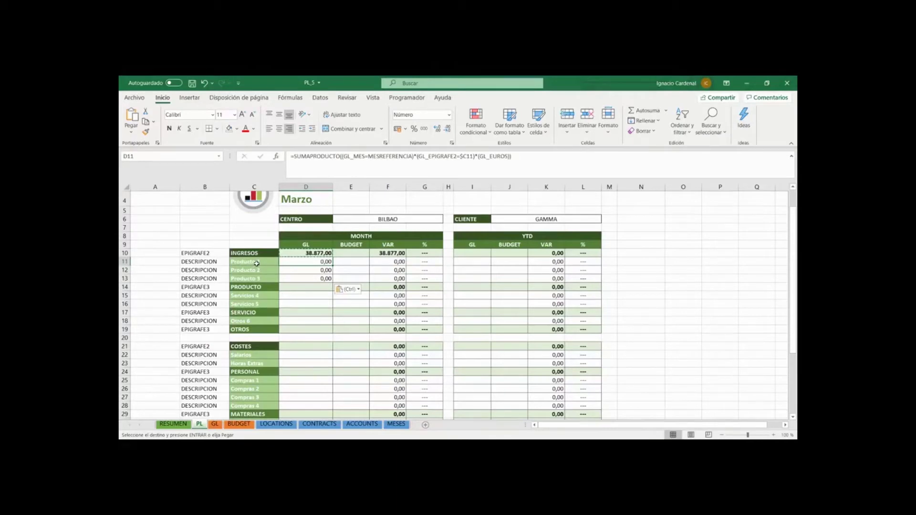
# Start rewriting D10 to use INDIRECTO("GL_"&$B10)=$C10 instead of GL_EPIGRAFE2.
pyautogui.click(221, 261)
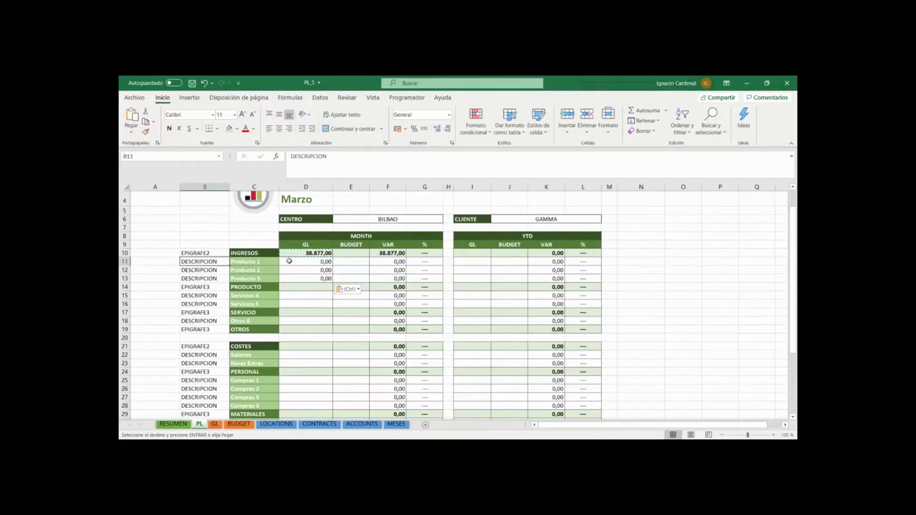
pyautogui.click(307, 254)
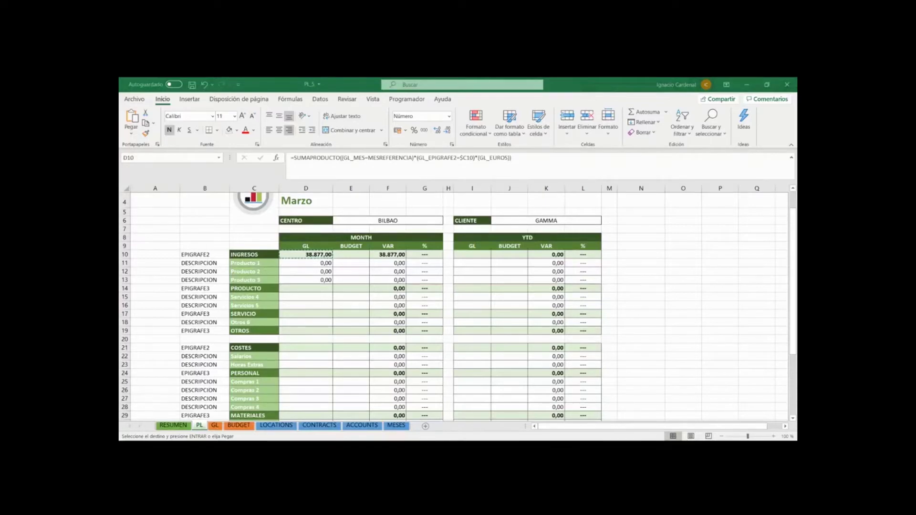
pyautogui.press('Escape')
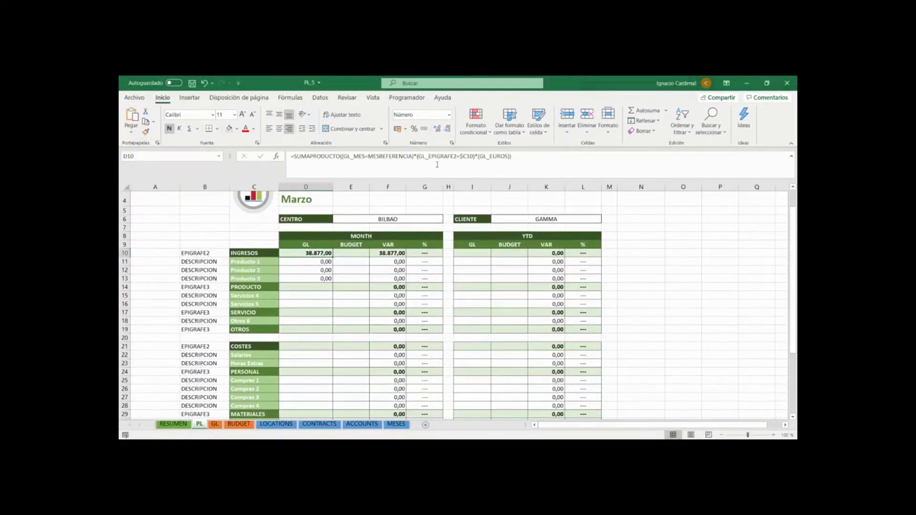
pyautogui.click(521, 156)
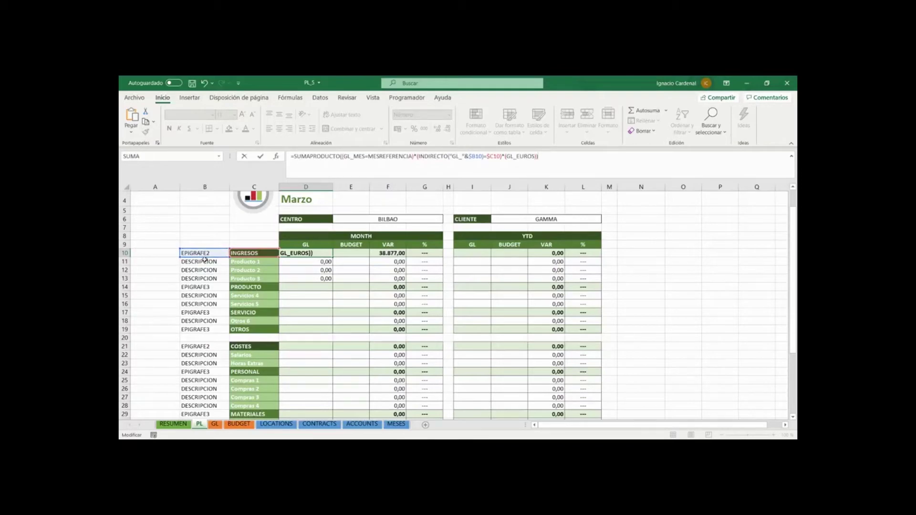
# Confirm the INDIRECTO formula in D10 and paste it into D11:D13, showing 3.743, 10.443 and 4.050.
pyautogui.hotkey('ctrl', 'Return')
pyautogui.hotkey('ctrl', 'c')
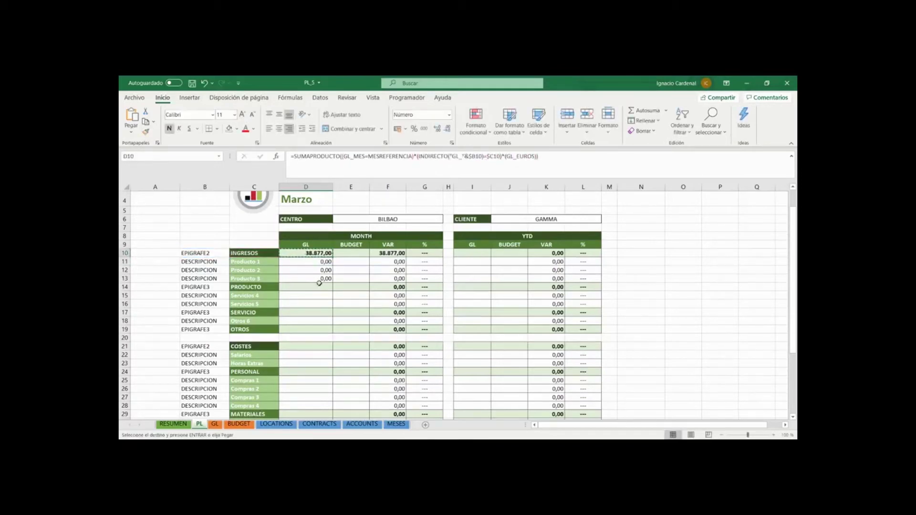
pyautogui.moveTo(319, 282); pyautogui.dragTo(317, 262)
pyautogui.rightClick(317, 261)
pyautogui.click(329, 232)
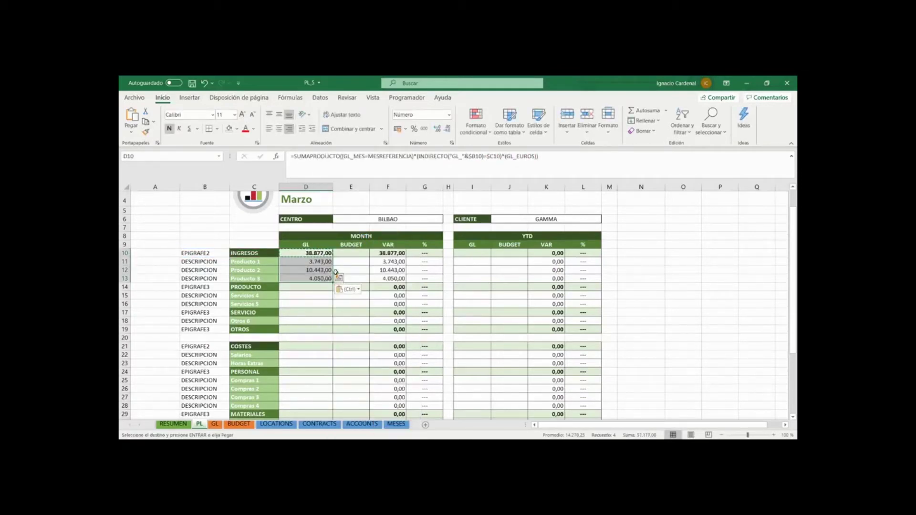
pyautogui.click(305, 261)
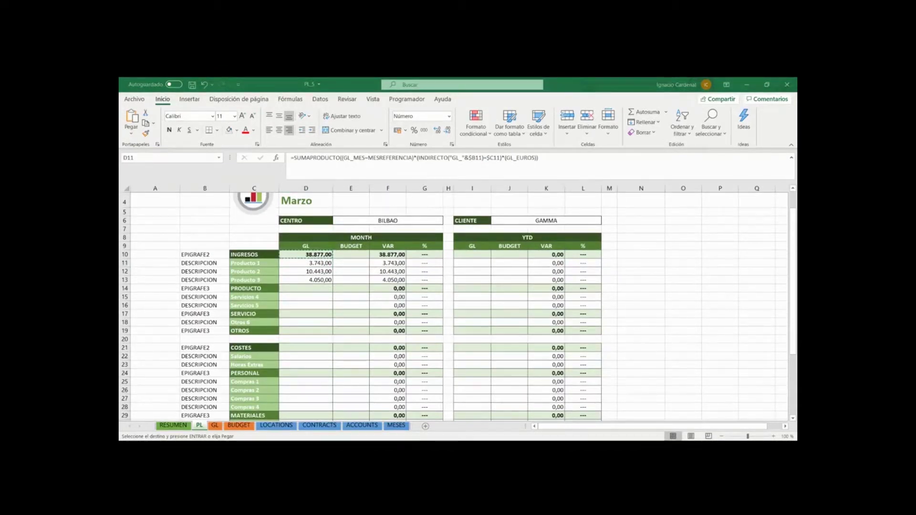
pyautogui.press('Escape')
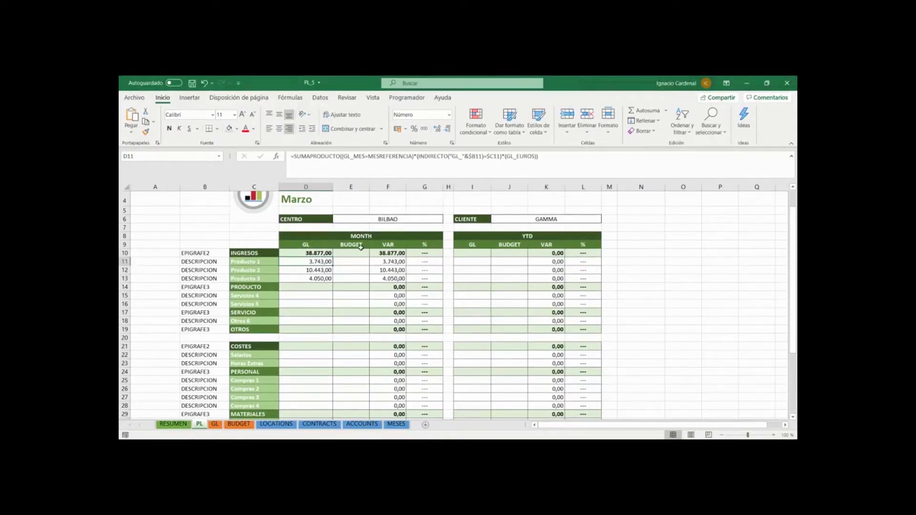
pyautogui.moveTo(321, 254); pyautogui.dragTo(324, 279)
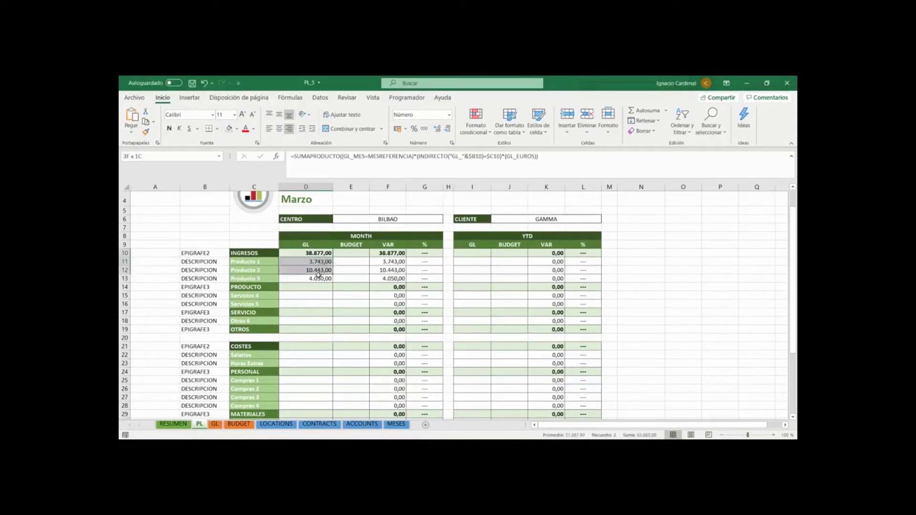
pyautogui.hotkey('ctrl', 'c')
pyautogui.click(344, 256)
pyautogui.hotkey('ctrl', 'v')
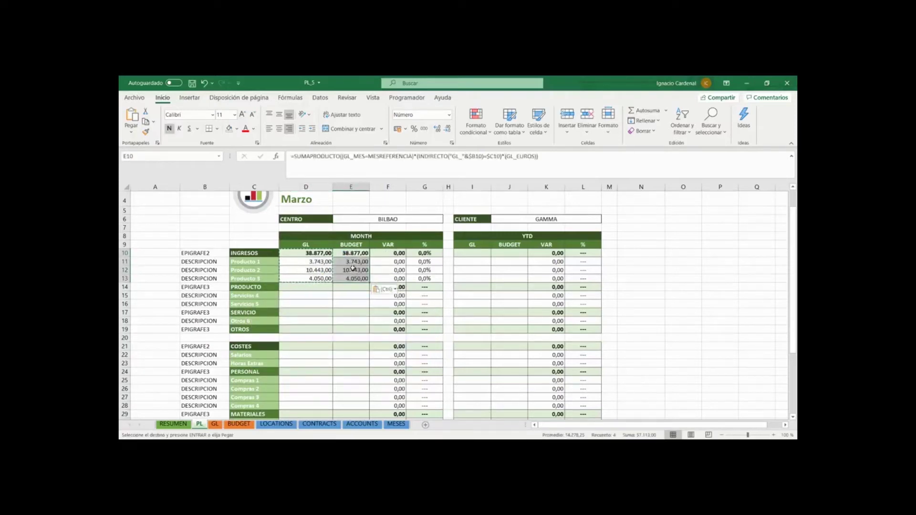
pyautogui.click(454, 156)
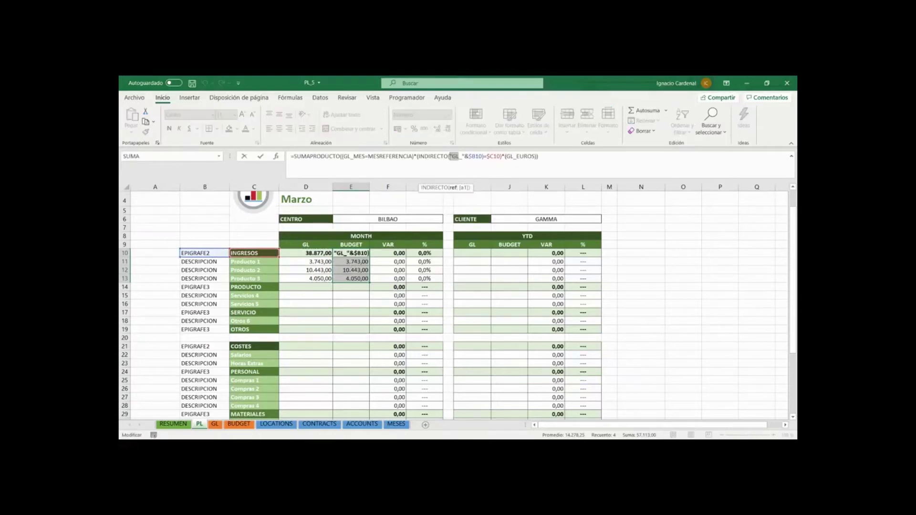
pyautogui.press('Escape')
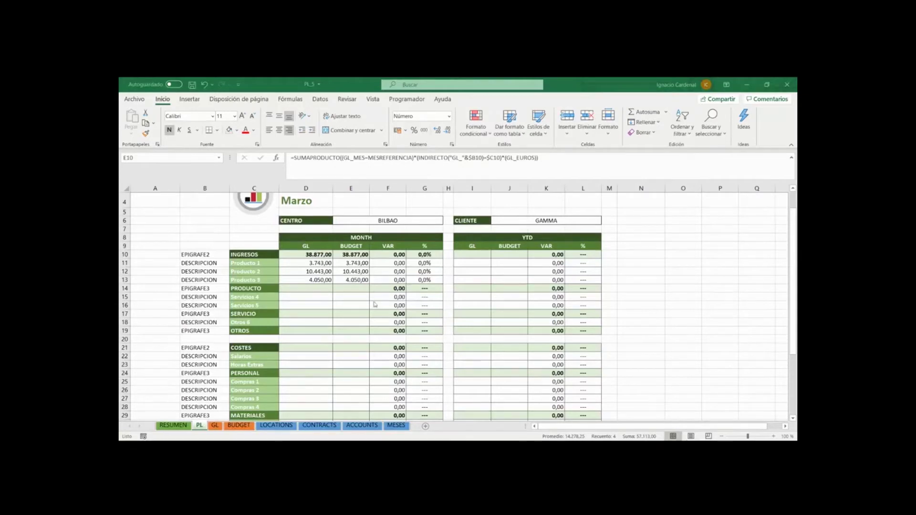
pyautogui.click(308, 246)
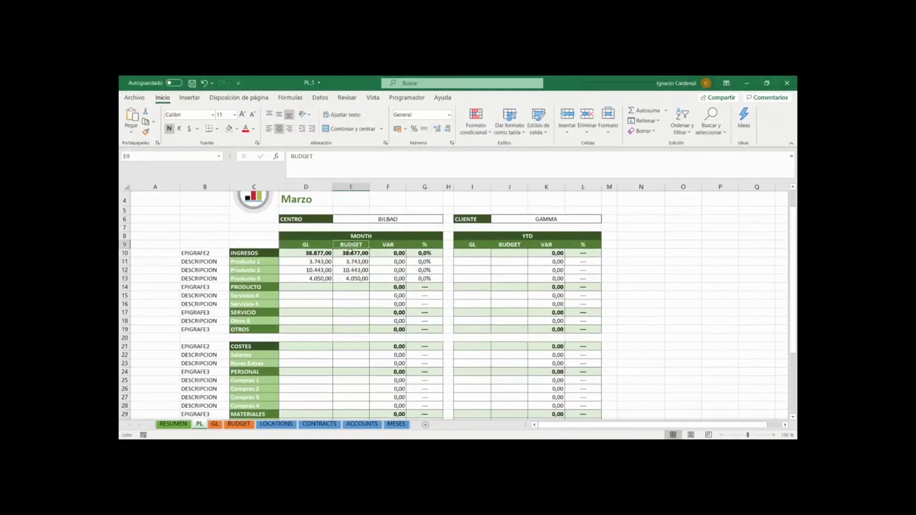
pyautogui.click(312, 253)
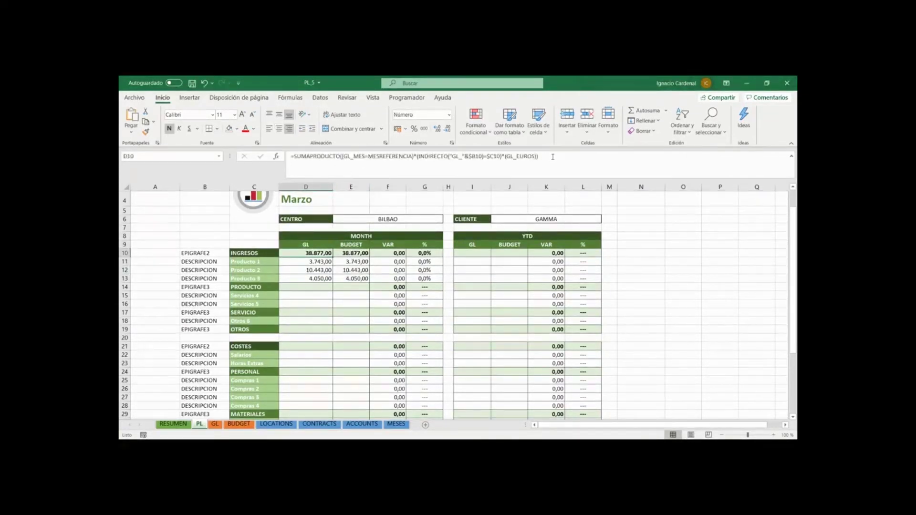
# Rewrite D10 so INDIRECTO(D$9&"_MES") picks its ranges from the column header.
pyautogui.moveTo(553, 157); pyautogui.dragTo(291, 156)
pyautogui.hotkey('ctrl', 'v')
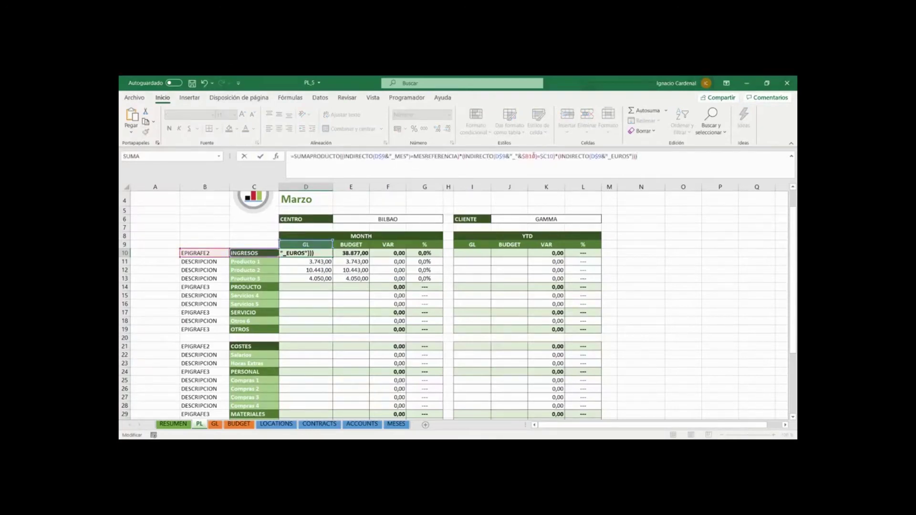
pyautogui.click(502, 156)
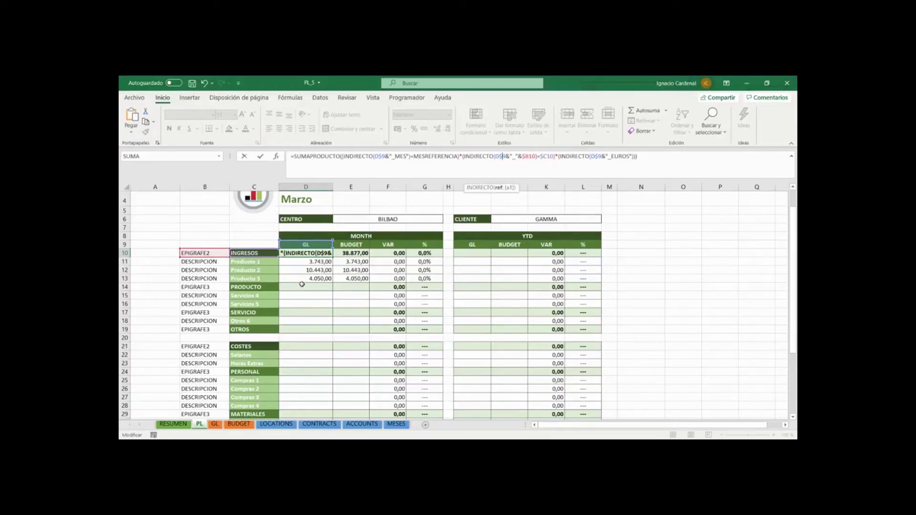
pyautogui.press('Return')
# Copy the header-driven GL formula down D10:D13.
pyautogui.click(318, 254)
pyautogui.hotkey('ctrl', 'c')
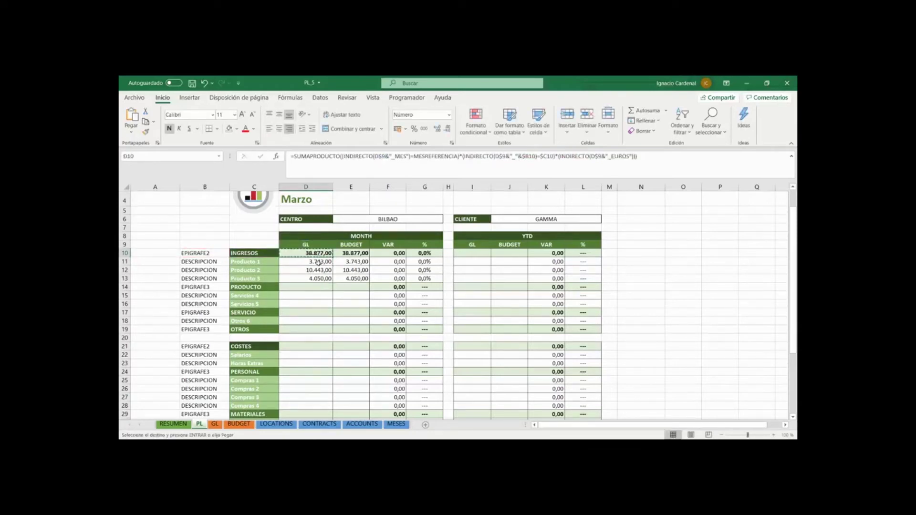
pyautogui.moveTo(318, 253); pyautogui.dragTo(318, 279)
pyautogui.rightClick(317, 278)
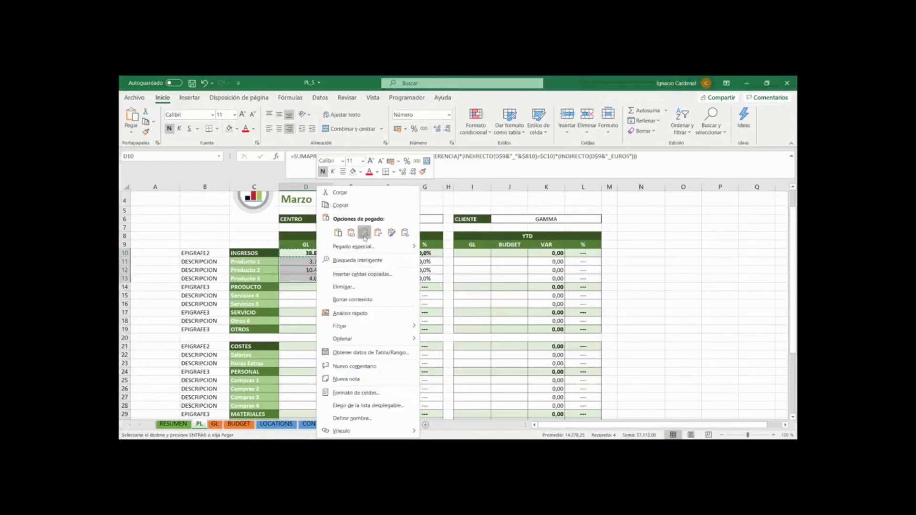
pyautogui.click(364, 233)
# Copy the formulas into E10:E13 for BUDGET and confirm the E10 formula.
pyautogui.hotkey('ctrl', 'c')
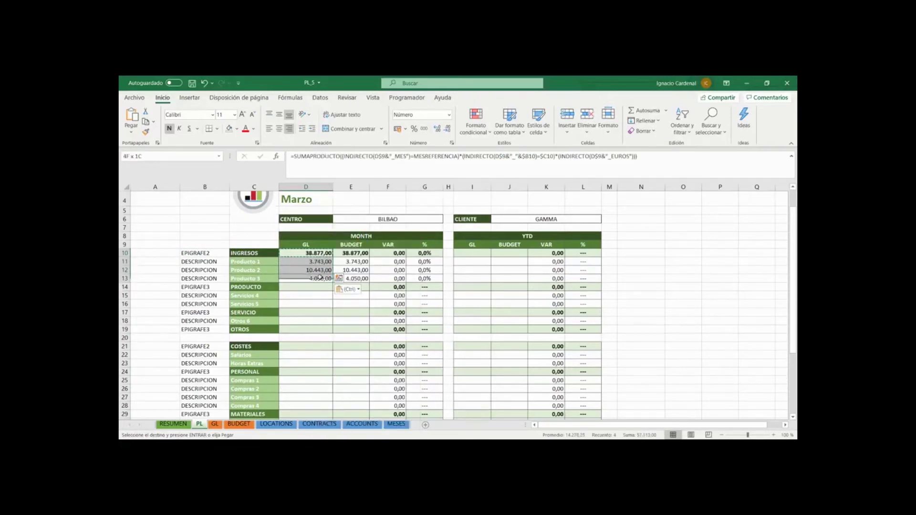
pyautogui.click(358, 255)
pyautogui.rightClick(358, 254)
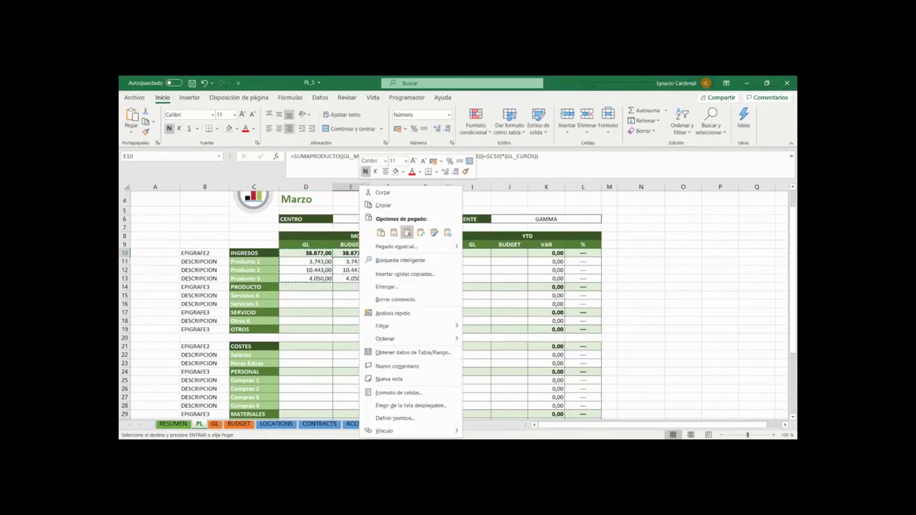
pyautogui.click(406, 231)
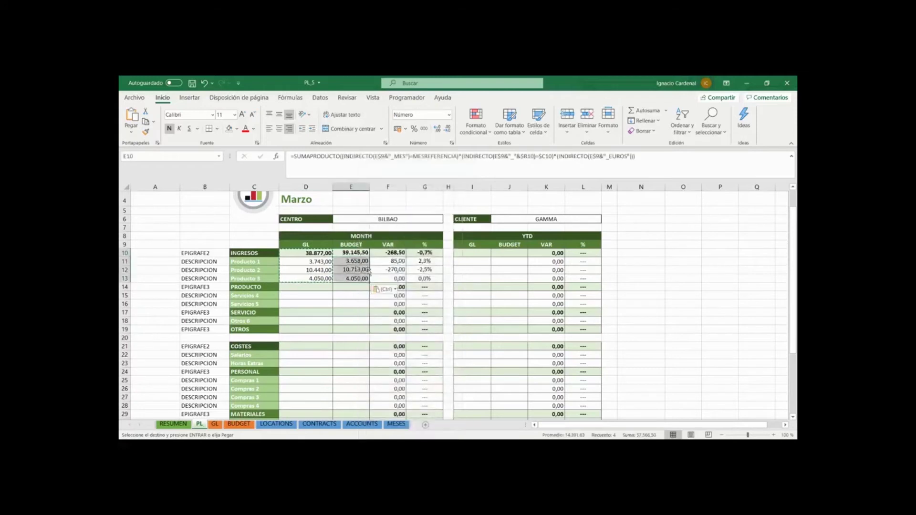
pyautogui.click(359, 244)
pyautogui.click(361, 254)
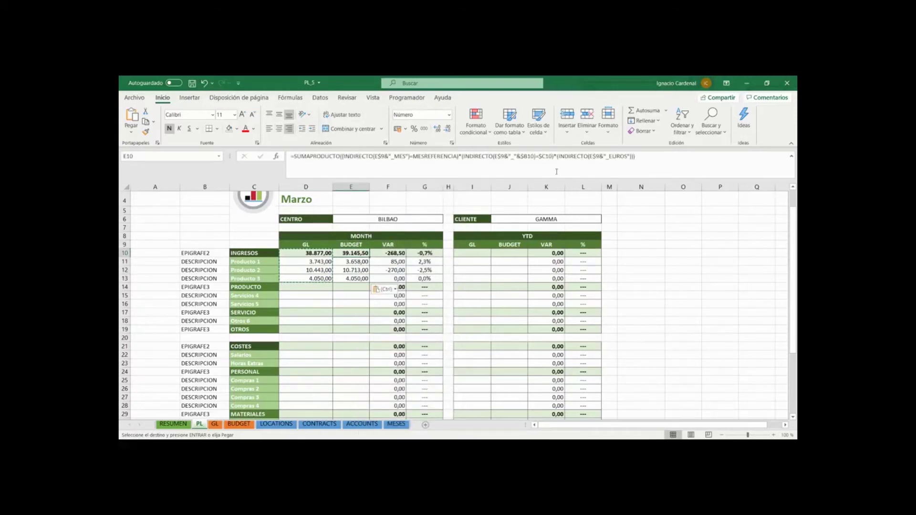
pyautogui.click(662, 159)
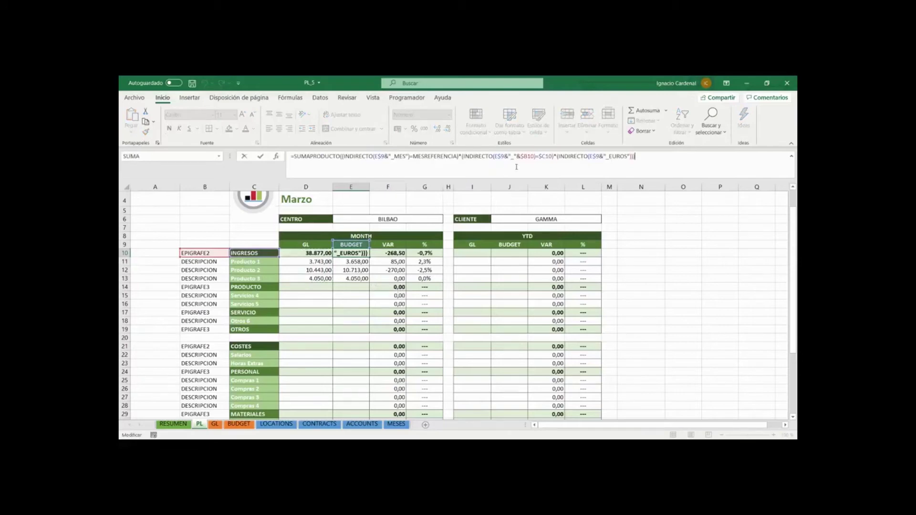
pyautogui.hotkey('ctrl', 'Return')
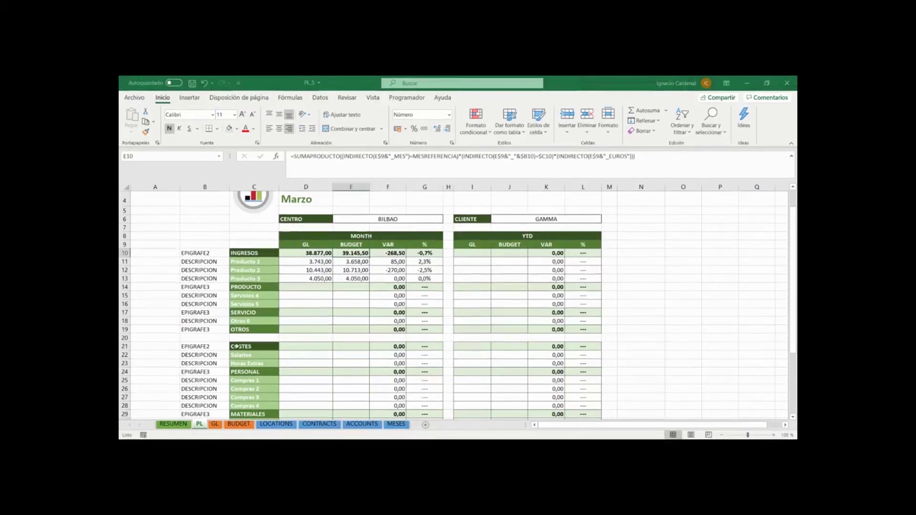
# Add _CENTRO=$E$6 and _CLIENTE=$J$6 conditions to D10 and paste it across D10:E13.
pyautogui.click(311, 254)
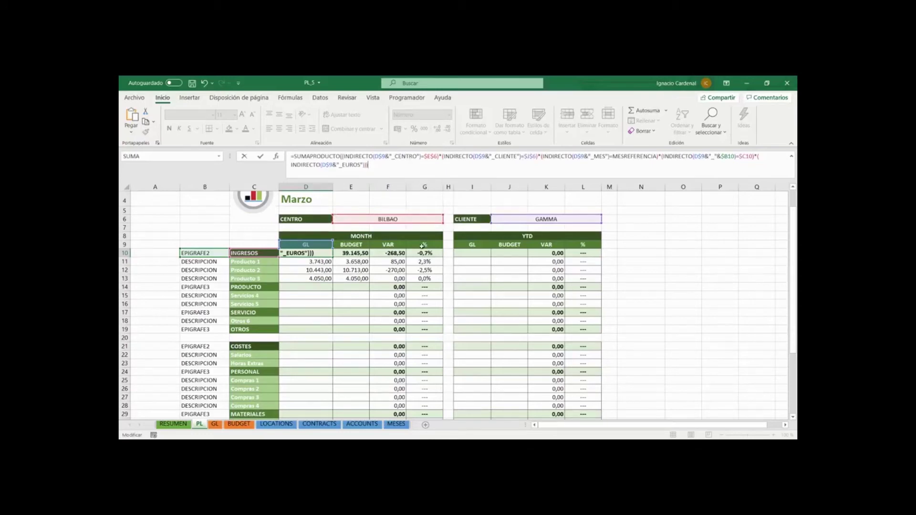
pyautogui.press('Return')
pyautogui.click(326, 252)
pyautogui.hotkey('ctrl', 'c')
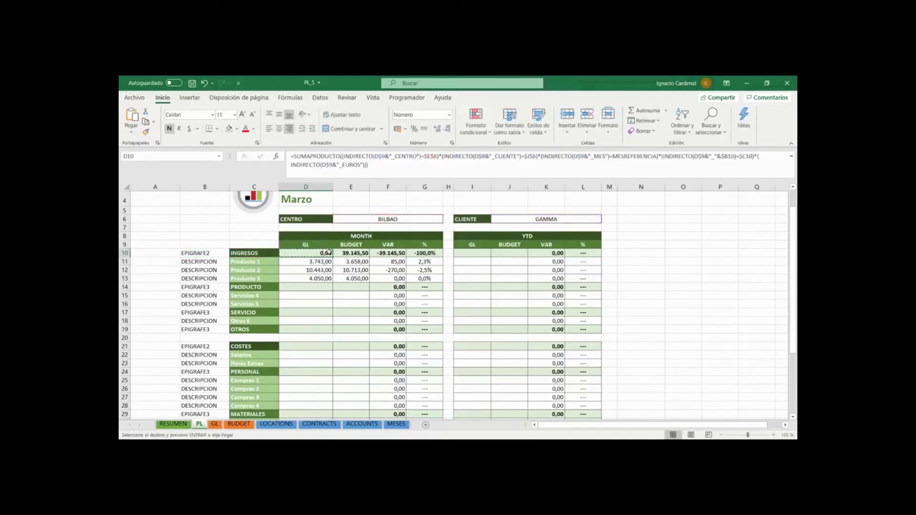
pyautogui.keyDown('shift'); pyautogui.click(362, 278); pyautogui.keyUp('shift')
pyautogui.rightClick(360, 279)
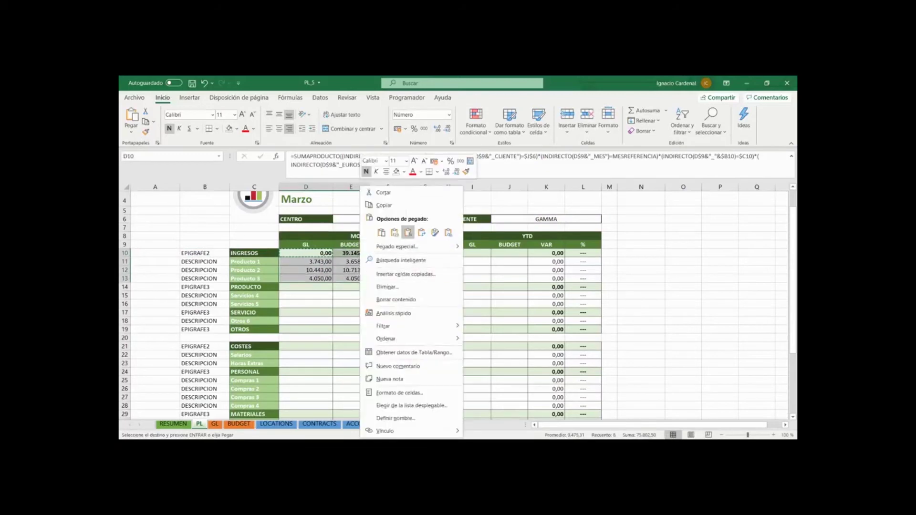
pyautogui.click(408, 232)
# Choose ALFA in the CLIENTE dropdown and GRANADA in the CENTRO dropdown.
pyautogui.click(556, 221)
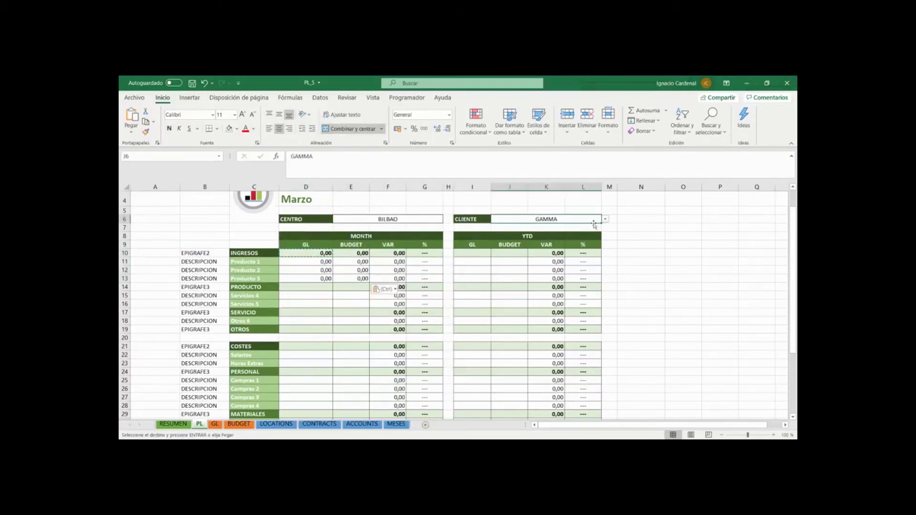
pyautogui.click(604, 219)
pyautogui.click(498, 226)
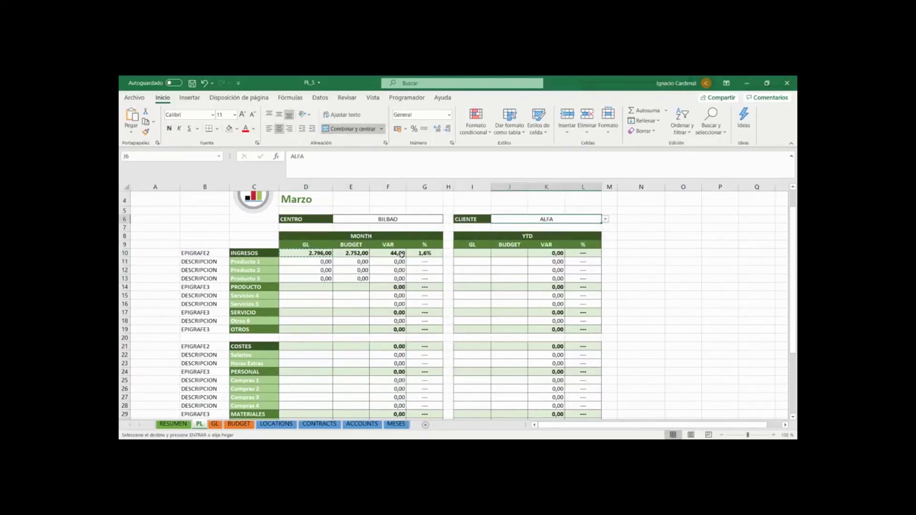
pyautogui.click(412, 223)
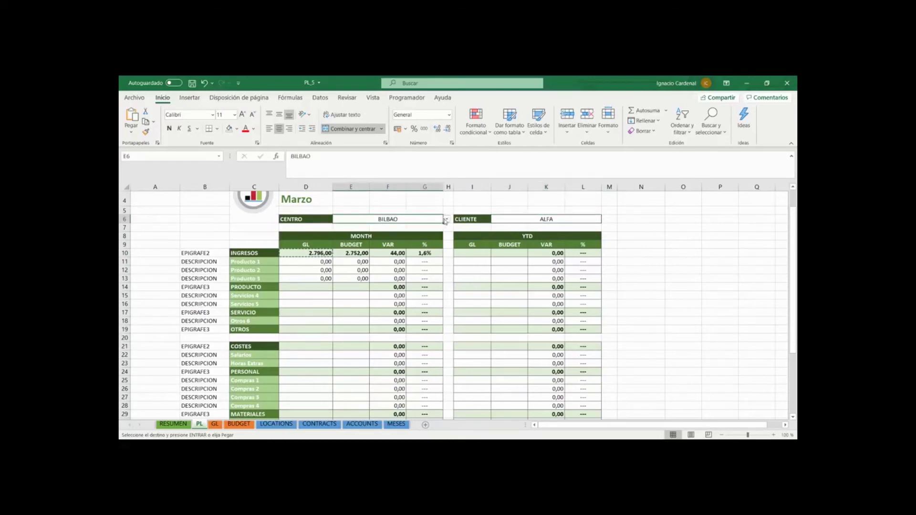
pyautogui.click(446, 219)
pyautogui.click(399, 242)
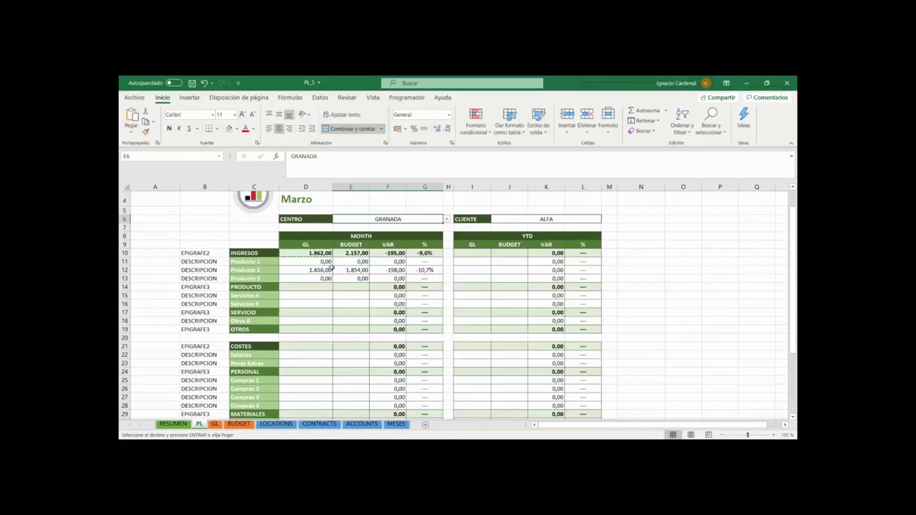
# Fill the D10:E10 formulas down to row 19 and clear the CENTRO cell E6.
pyautogui.moveTo(318, 253); pyautogui.dragTo(353, 253)
pyautogui.scroll(-3, 338, 329)
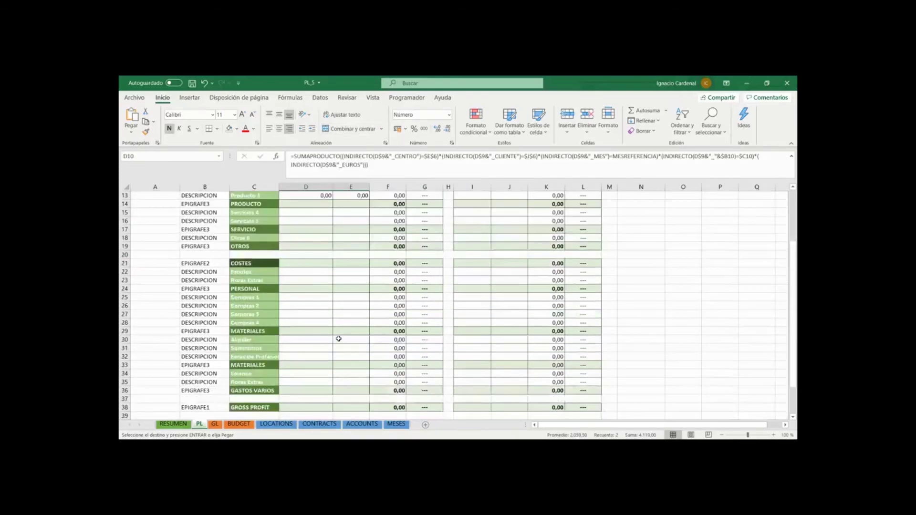
pyautogui.scroll(2, 347, 276)
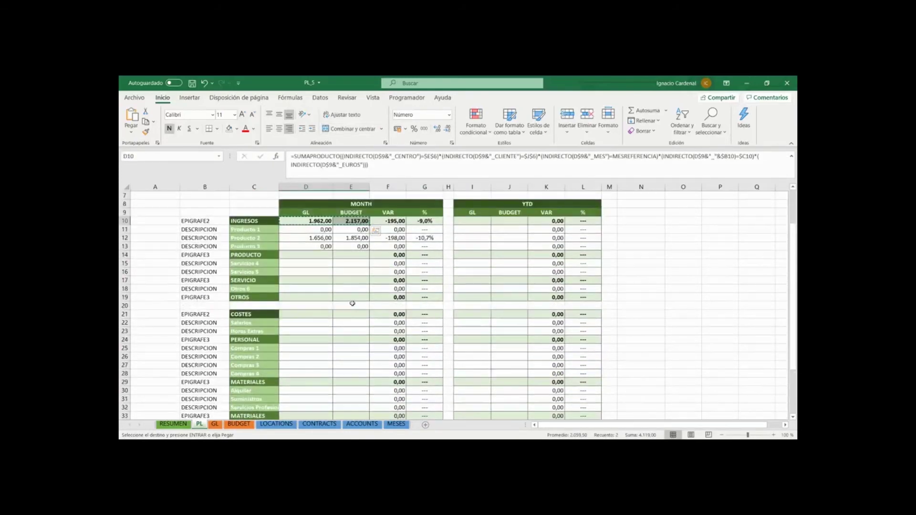
pyautogui.keyDown('shift'); pyautogui.click(356, 298); pyautogui.keyUp('shift')
pyautogui.rightClick(356, 299)
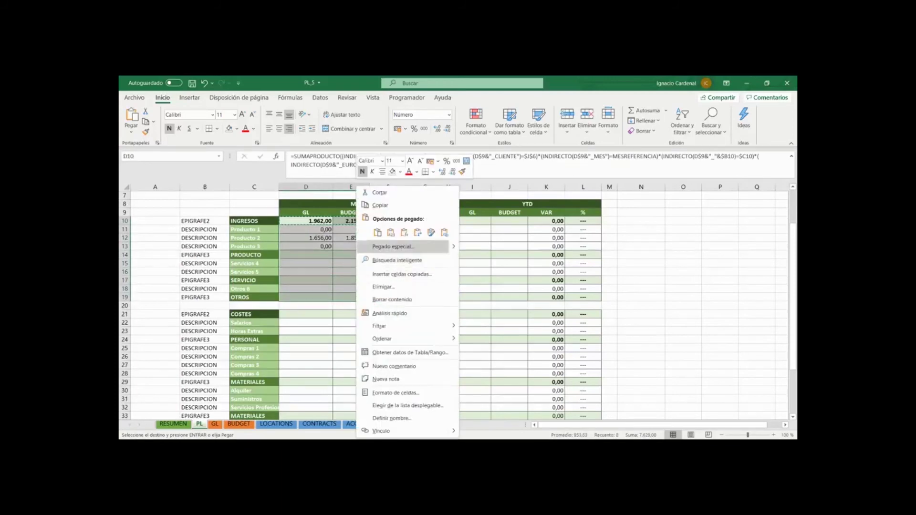
pyautogui.click(409, 237)
pyautogui.scroll(2, 408, 237)
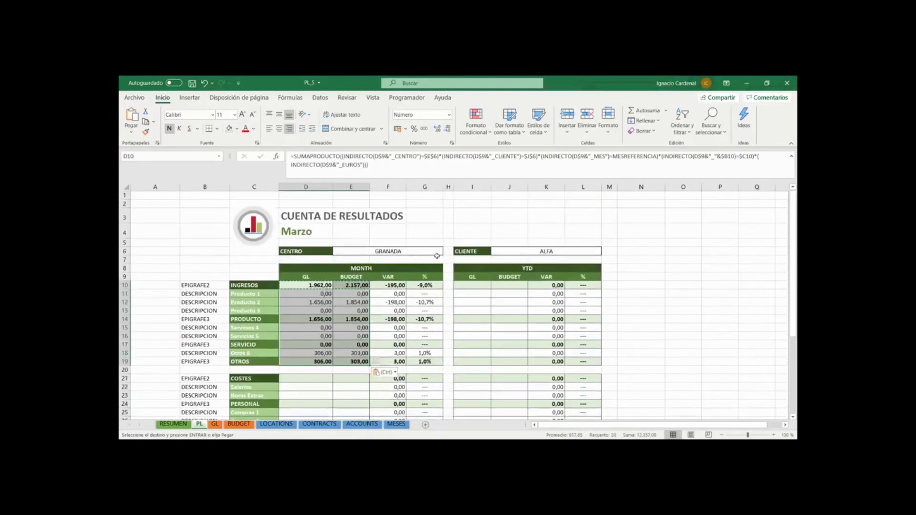
pyautogui.click(422, 252)
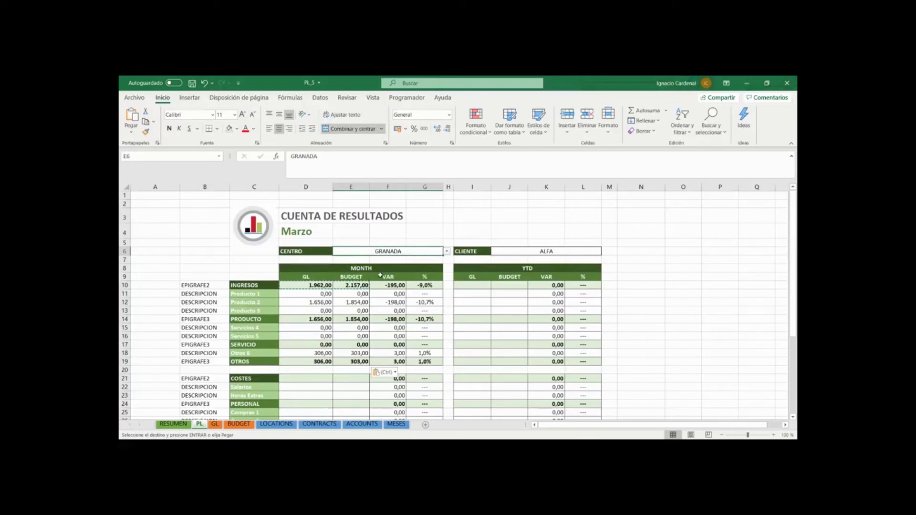
pyautogui.press('Delete')
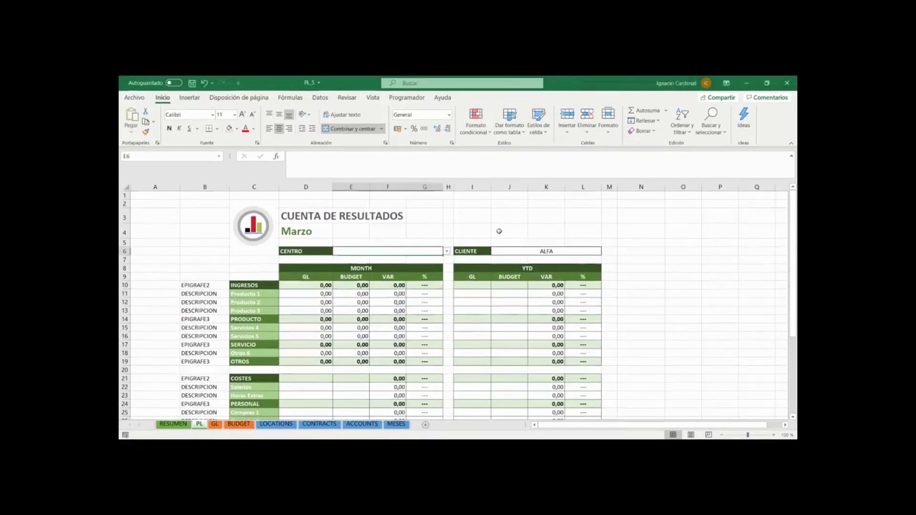
# Replace D10 with the SUMAPRODUCTO(SI(...="";1;...)) version, giving 9.830,50, and copy it.
pyautogui.doubleClick(320, 288)
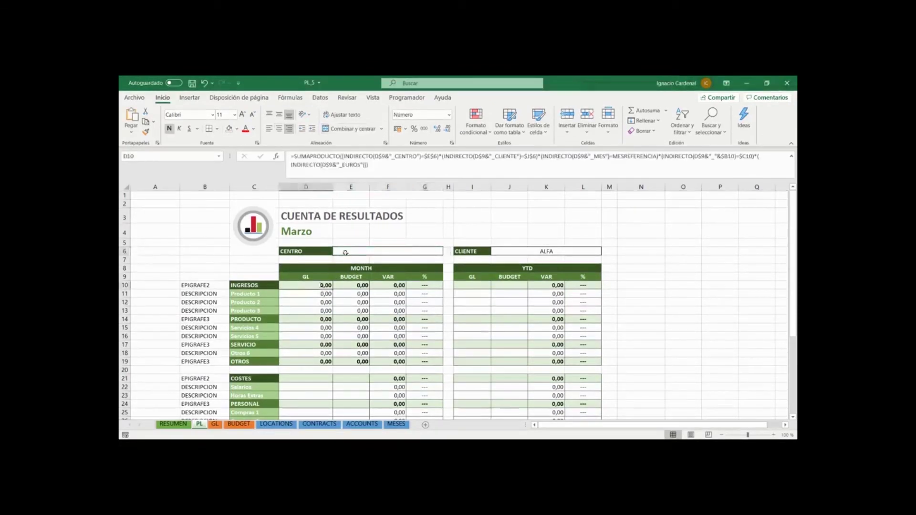
pyautogui.moveTo(309, 217); pyautogui.dragTo(296, 181)
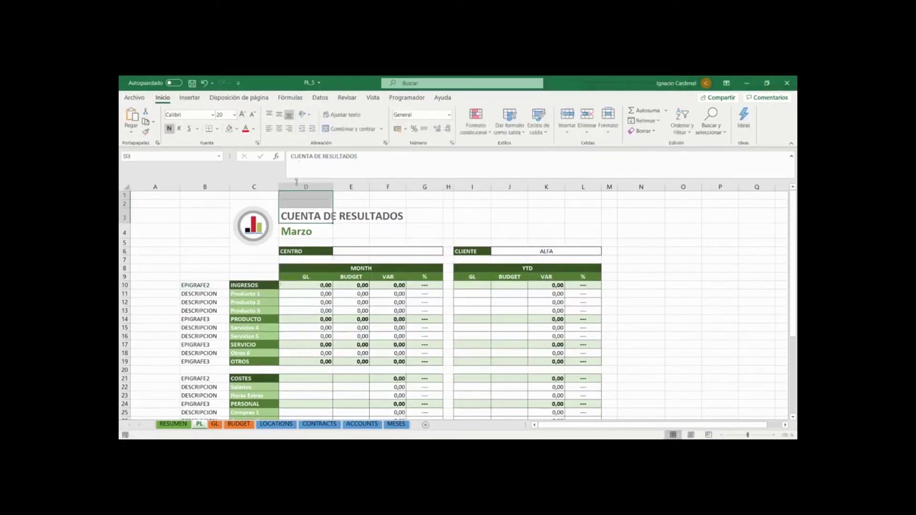
pyautogui.click(324, 288)
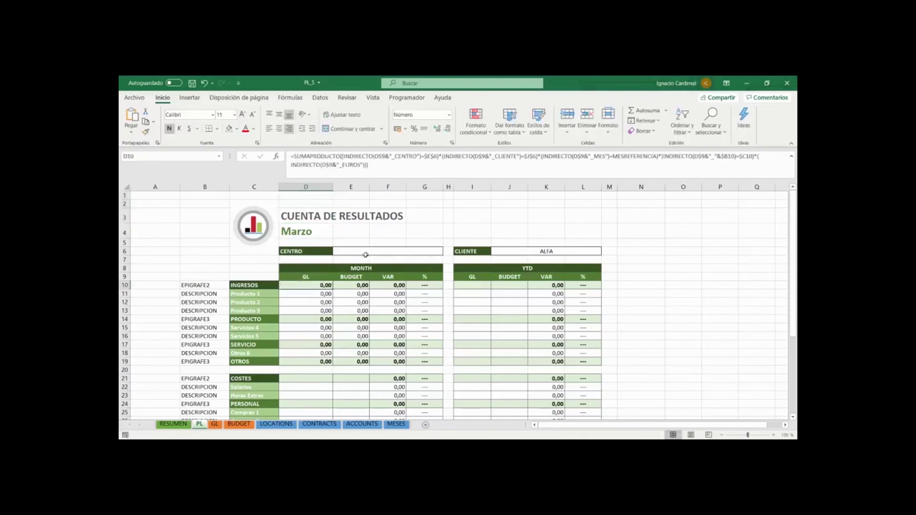
pyautogui.click(373, 168)
pyautogui.hotkey('ctrl', 'v')
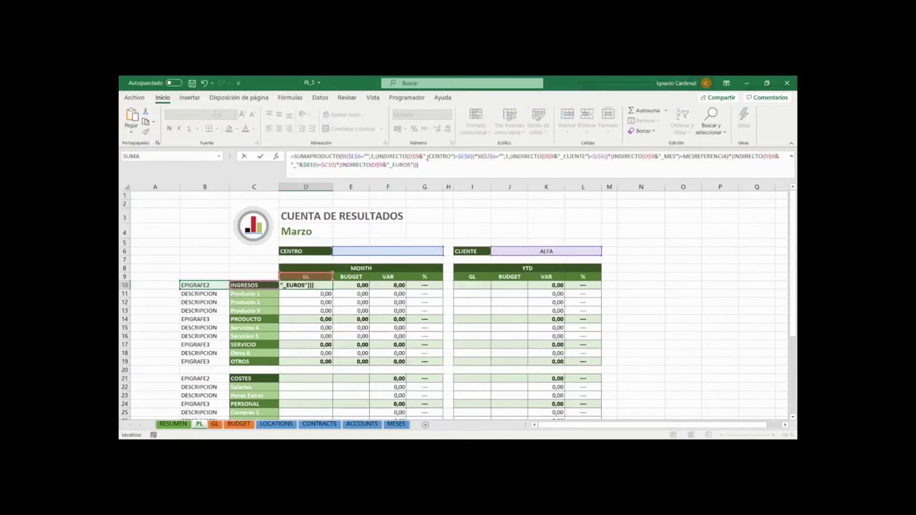
pyautogui.moveTo(342, 157); pyautogui.dragTo(475, 158)
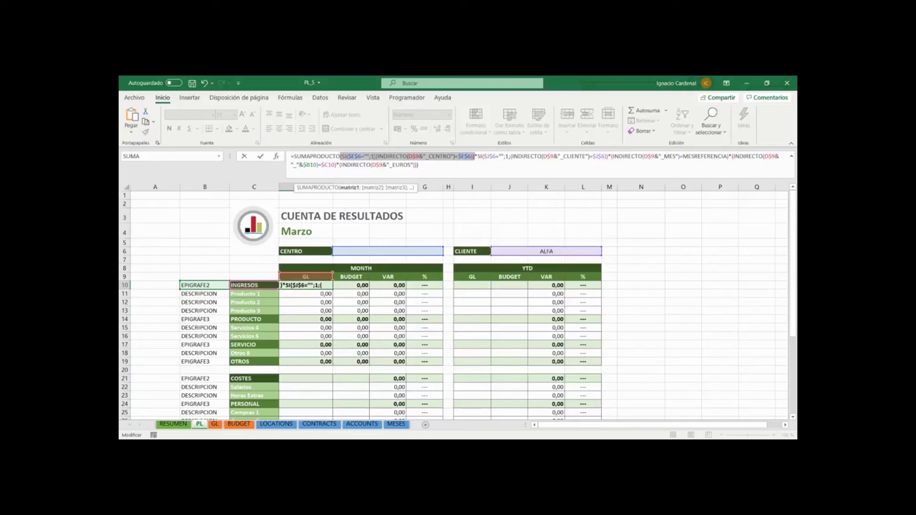
pyautogui.hotkey('ctrl', 'Return')
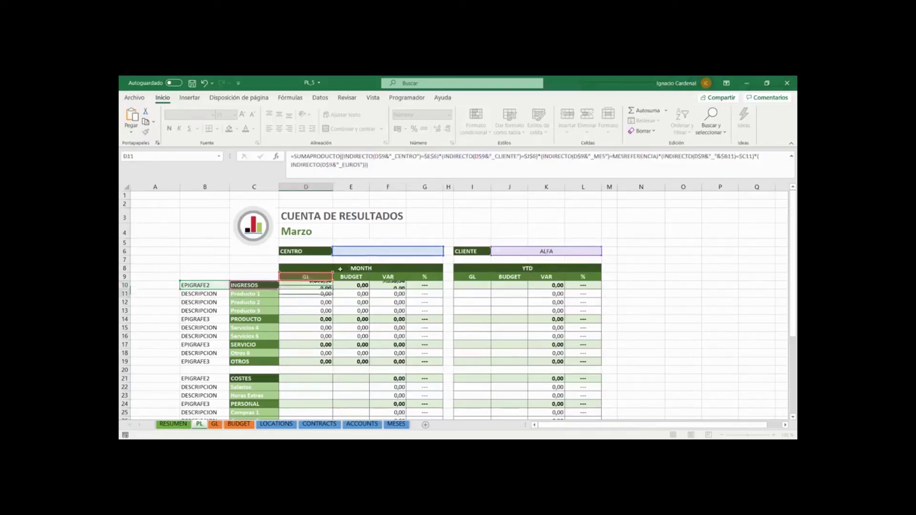
pyautogui.hotkey('ctrl', 'c')
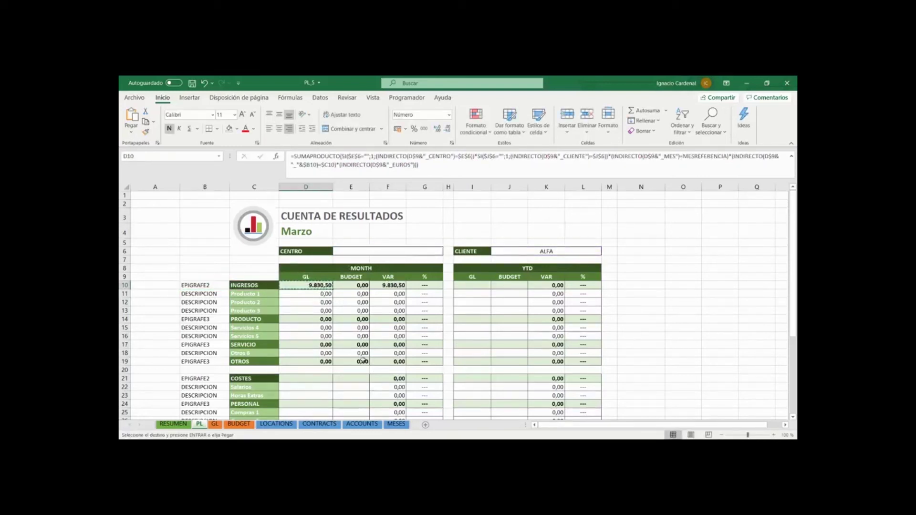
pyautogui.scroll(-6, 368, 353)
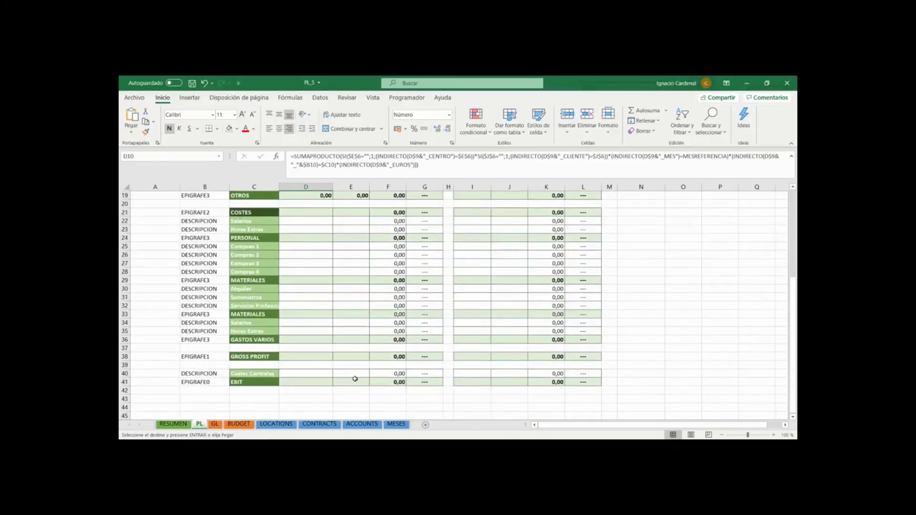
# Paste the revised formula into the month GL and BUDGET cells D10:E41.
pyautogui.keyDown('shift'); pyautogui.click(358, 381); pyautogui.keyUp('shift')
pyautogui.rightClick(381, 389)
pyautogui.click(406, 232)
# Delete the #REF! results in separator rows 20 and 37 of columns D:E.
pyautogui.scroll(6, 344, 369)
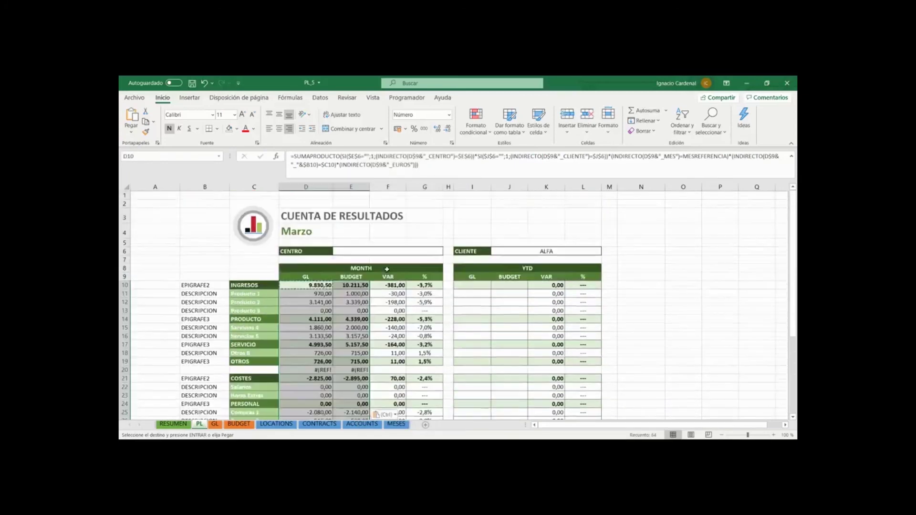
pyautogui.keyDown('shift'); pyautogui.click(344, 369); pyautogui.keyUp('shift')
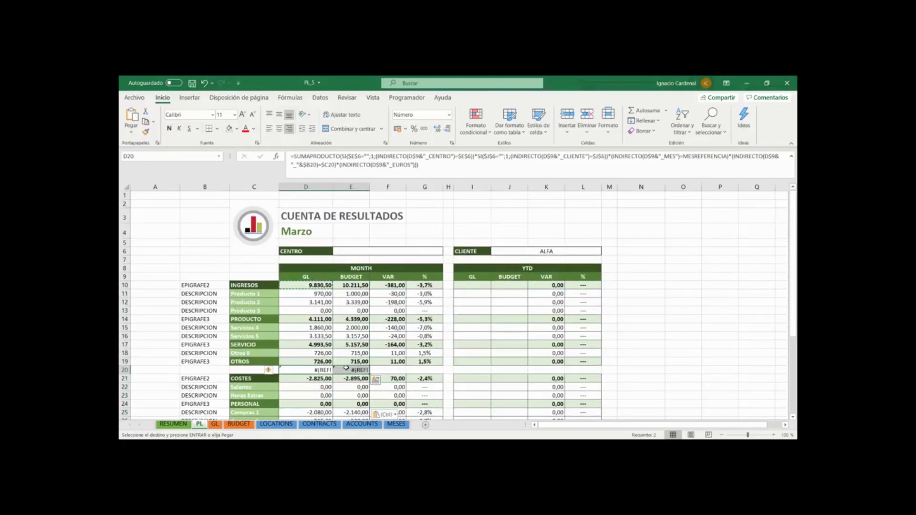
pyautogui.scroll(-3, 341, 362)
pyautogui.press('Delete')
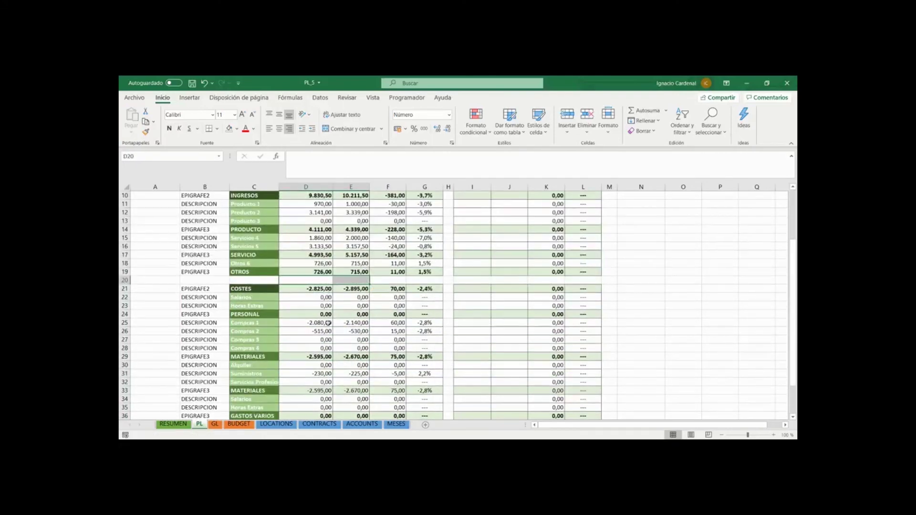
pyautogui.scroll(-3, 329, 306)
pyautogui.moveTo(327, 348)
pyautogui.mouseDown()
pyautogui.moveTo(356, 348)
pyautogui.moveTo(322, 365)
pyautogui.mouseUp()
pyautogui.press('Delete')
pyautogui.press('Delete')
pyautogui.scroll(3, 323, 334)
pyautogui.scroll(2, 324, 244)
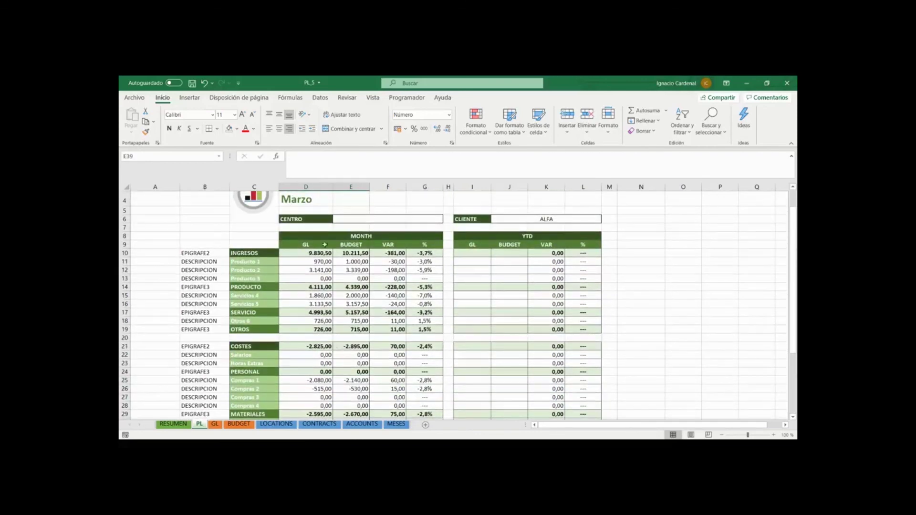
pyautogui.click(322, 250)
# Paste D10's formula into I10 and change =MESREFERENCIA to <=MESREFERENCIA.
pyautogui.hotkey('ctrl', 'c')
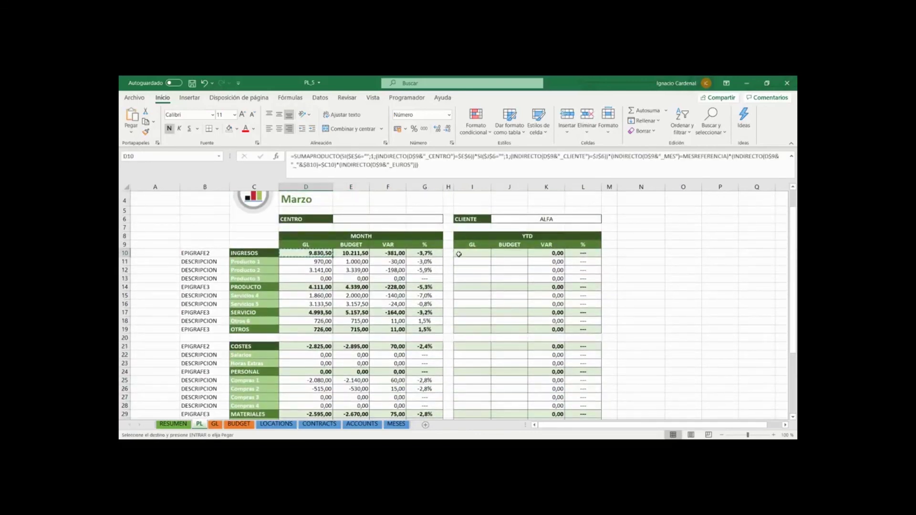
pyautogui.click(464, 252)
pyautogui.rightClick(463, 253)
pyautogui.click(477, 248)
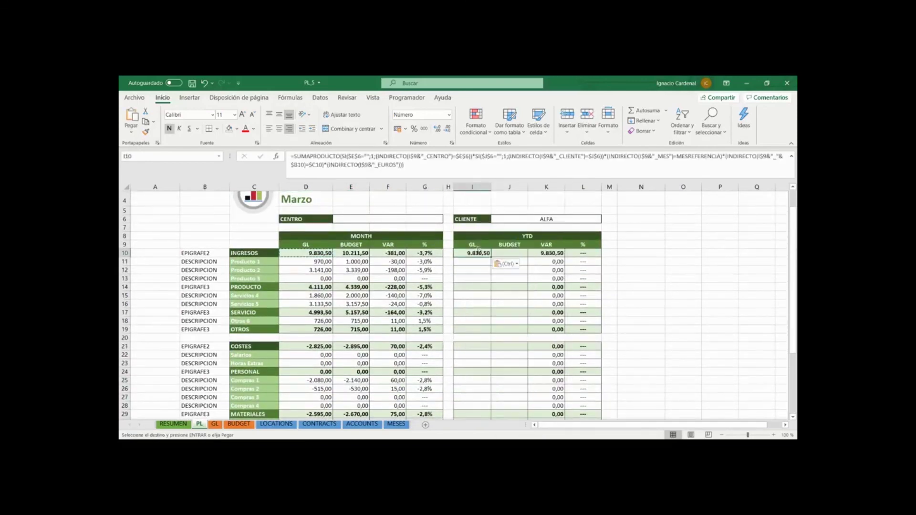
pyautogui.click(306, 165)
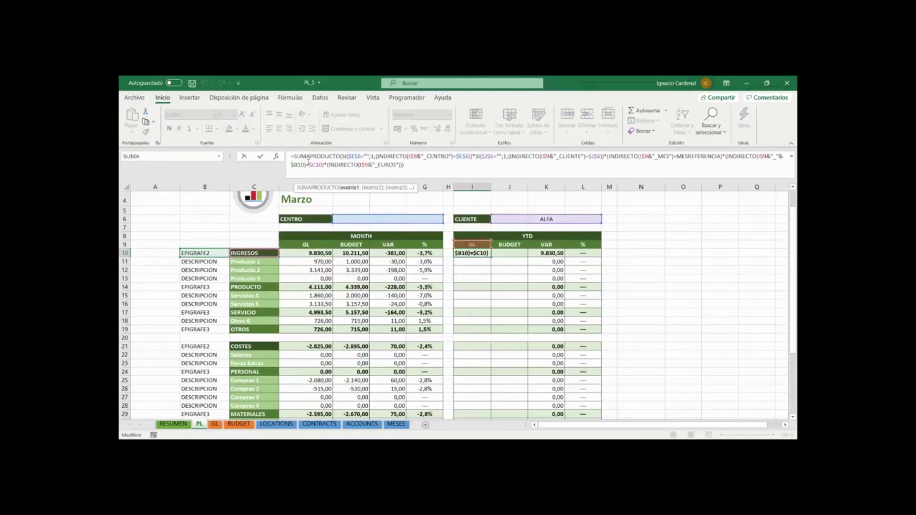
pyautogui.write('>')
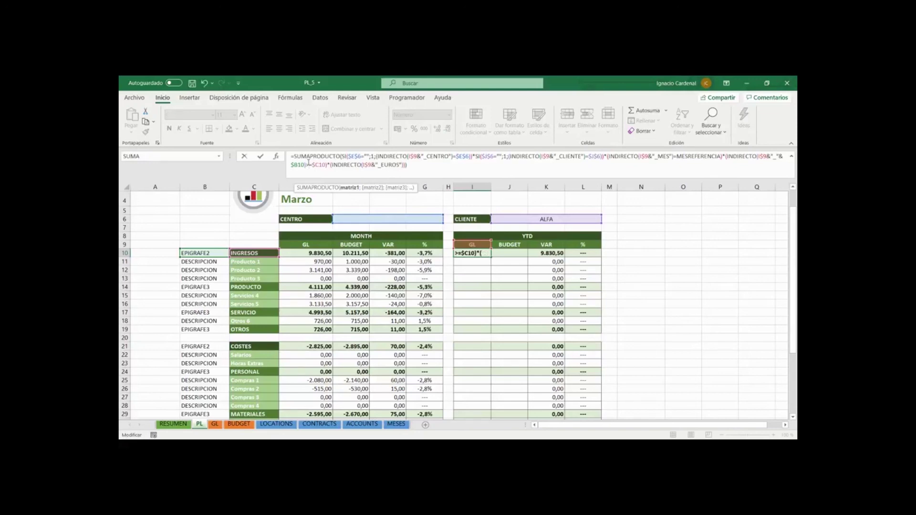
pyautogui.press('BackSpace')
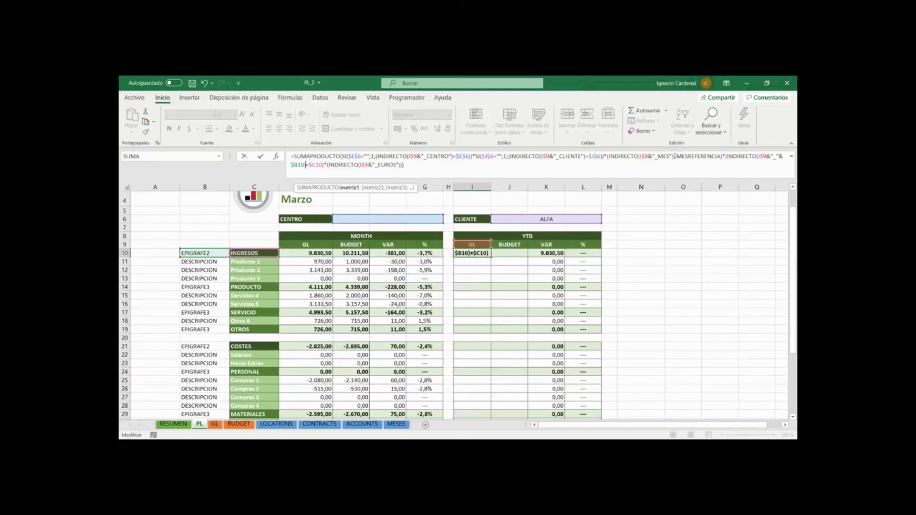
pyautogui.click(674, 156)
pyautogui.write('<')
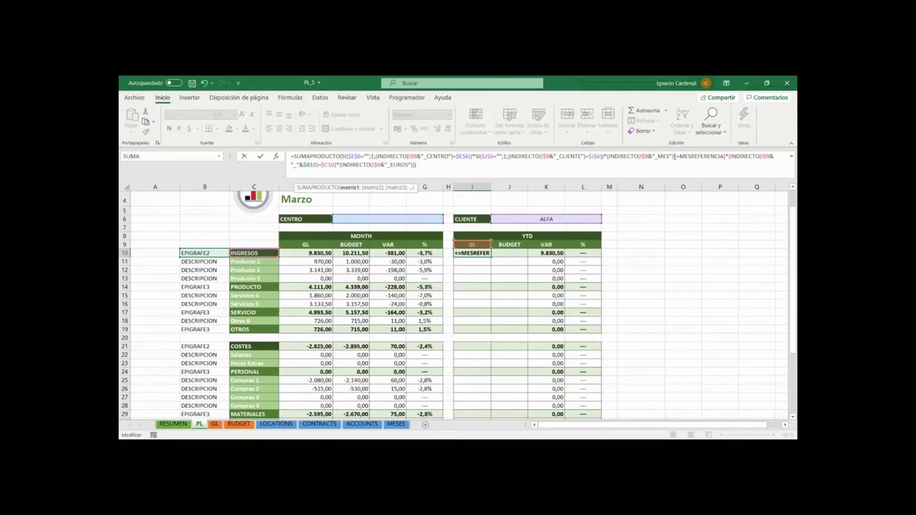
pyautogui.press('Return')
# Paste the cumulative I10 formula across the YTD GL and BUDGET cells I10:J41.
pyautogui.click(472, 254)
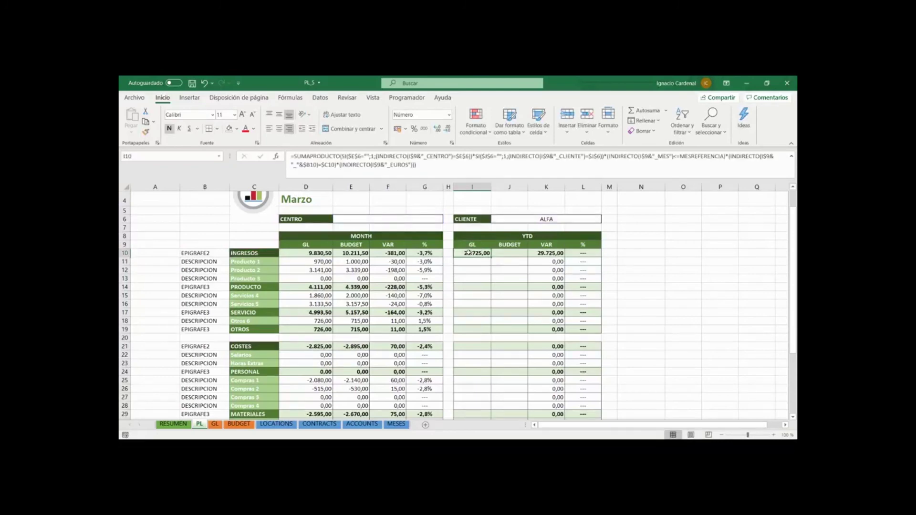
pyautogui.hotkey('ctrl', 'c')
pyautogui.scroll(-5, 520, 343)
pyautogui.moveTo(473, 195); pyautogui.dragTo(514, 382)
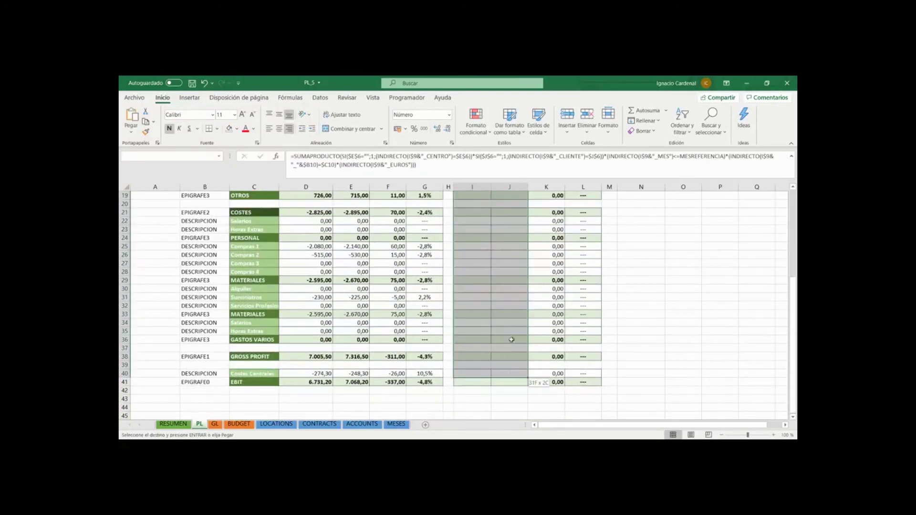
pyautogui.rightClick(514, 382)
pyautogui.click(564, 232)
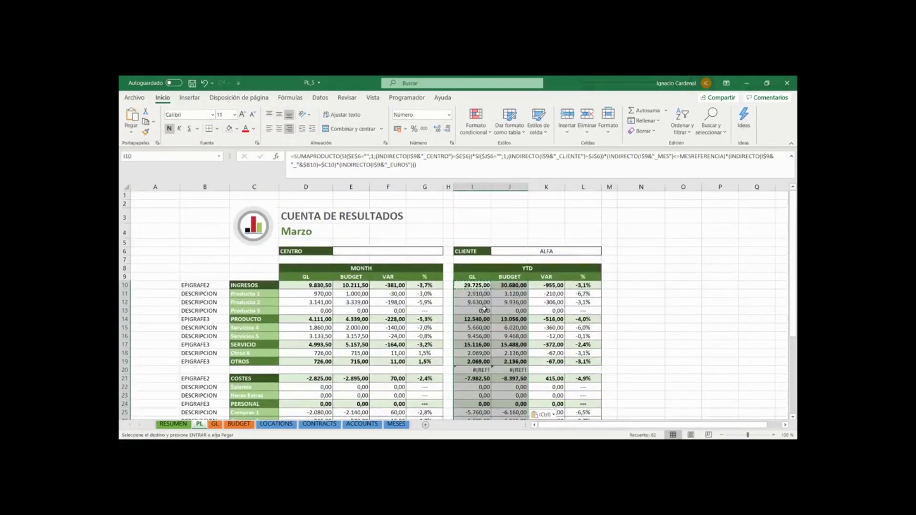
# Pick BURGOS from the CENTRO dropdown in E6 with cliente ALFA, zeroing all MONTH/YTD figures.
pyautogui.click(403, 282)
pyautogui.click(436, 248)
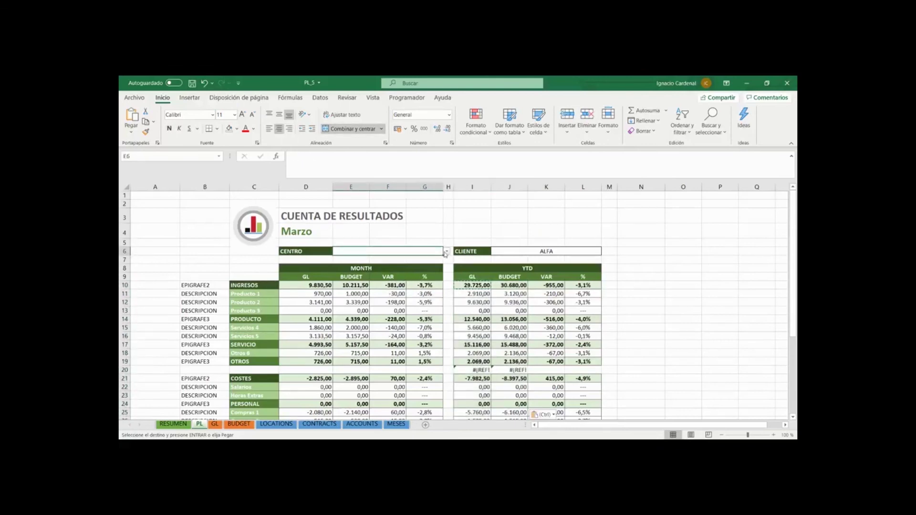
pyautogui.click(446, 251)
pyautogui.click(363, 260)
pyautogui.click(507, 248)
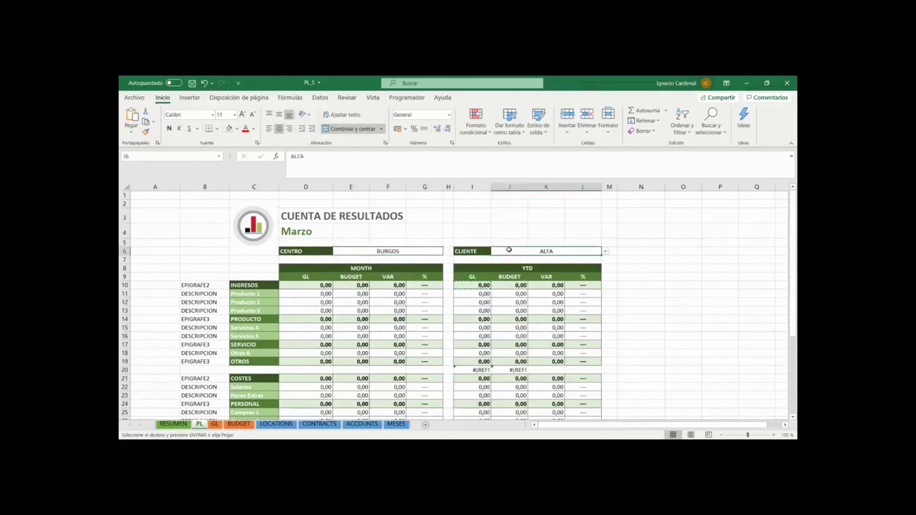
pyautogui.click(426, 257)
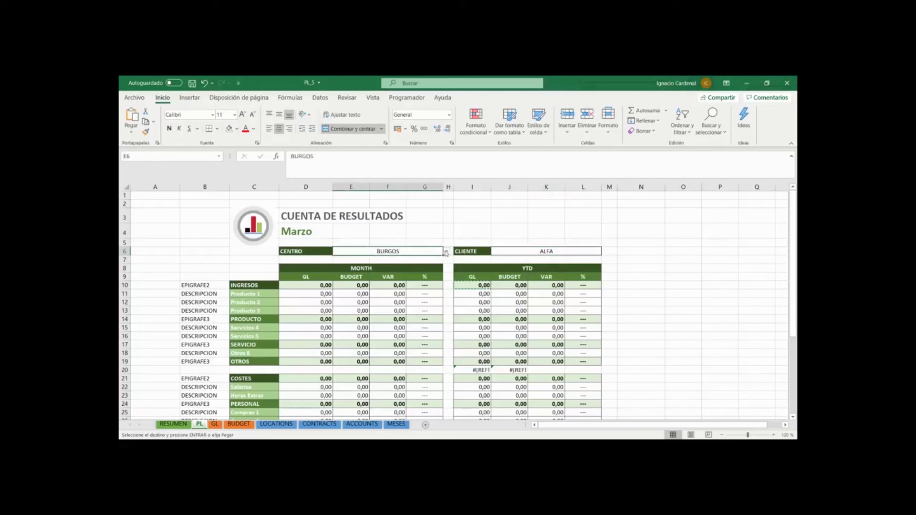